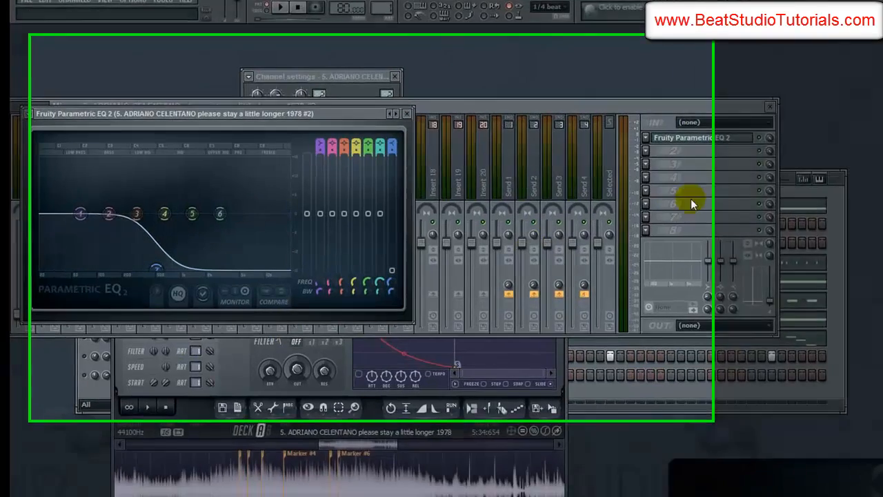
Shape band 7 of the first Fruity Parametric EQ 2 into a steep low-pass filter at about 501 Hz.
{"action": "left_click_drag", "start_coordinate": [393, 147], "coordinate": [393, 163]}
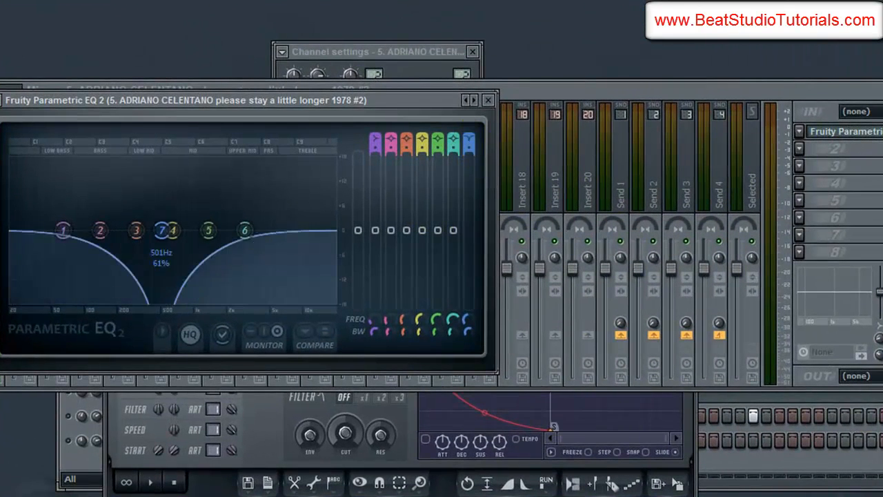
{"action": "mouse_move", "coordinate": [469, 143]}
{"action": "left_mouse_down"}
{"action": "mouse_move", "coordinate": [469, 153]}
{"action": "mouse_move", "coordinate": [477, 146]}
{"action": "left_mouse_up"}
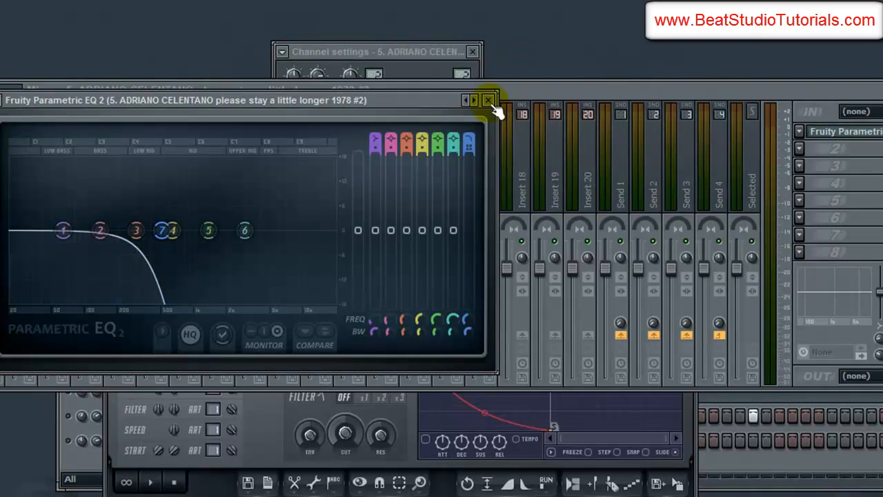
{"action": "left_click", "coordinate": [488, 100]}
Add a second Fruity Parametric EQ 2 in slot 2, changing band 7's filter type and lowering its frequency.
{"action": "left_click", "coordinate": [799, 148]}
{"action": "left_click", "coordinate": [844, 167]}
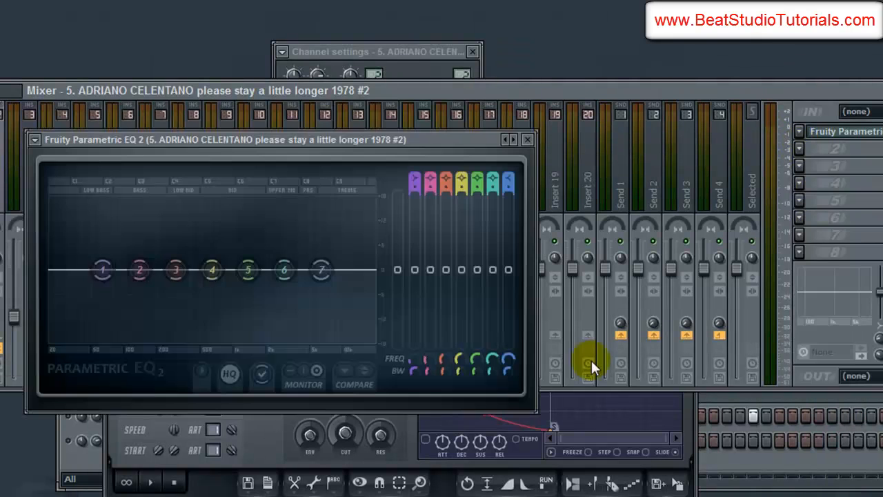
{"action": "left_click_drag", "start_coordinate": [509, 182], "coordinate": [512, 191]}
{"action": "left_click_drag", "start_coordinate": [322, 270], "coordinate": [245, 270]}
Solo the duplicated sample channel and paste the original sample channel's notes into it for playback.
{"action": "key", "text": "F6"}
{"action": "right_click", "coordinate": [67, 244]}
{"action": "left_click", "coordinate": [188, 221]}
{"action": "left_click", "coordinate": [187, 244]}
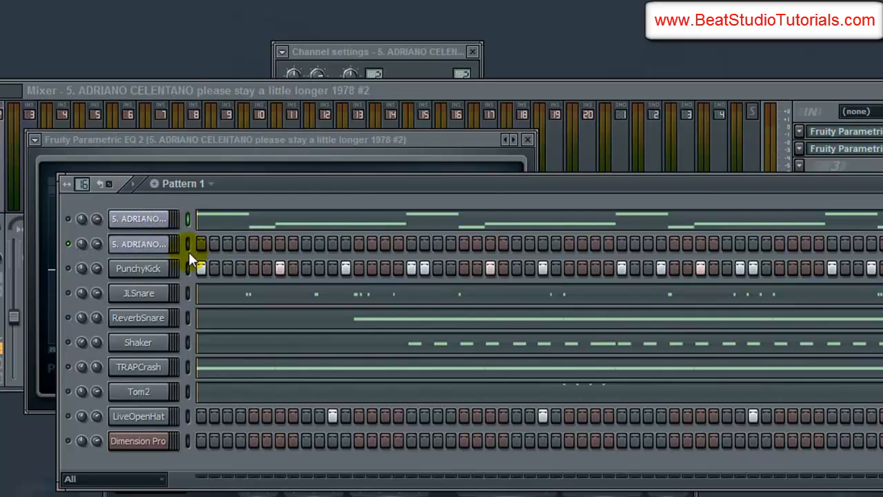
{"action": "key", "text": "ctrl+v"}
{"action": "key", "text": "space"}
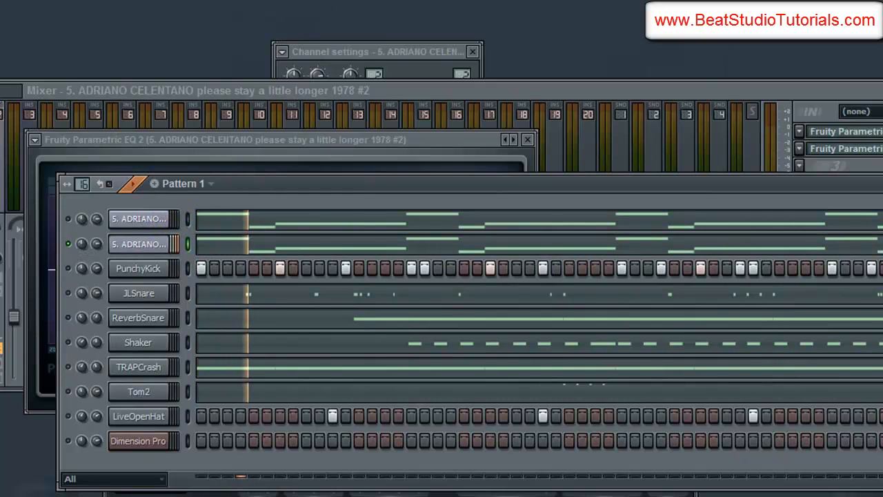
Narrow and reposition the mixer, and raise insert 2's volume fader level with the Master fader.
{"action": "left_click", "coordinate": [357, 89]}
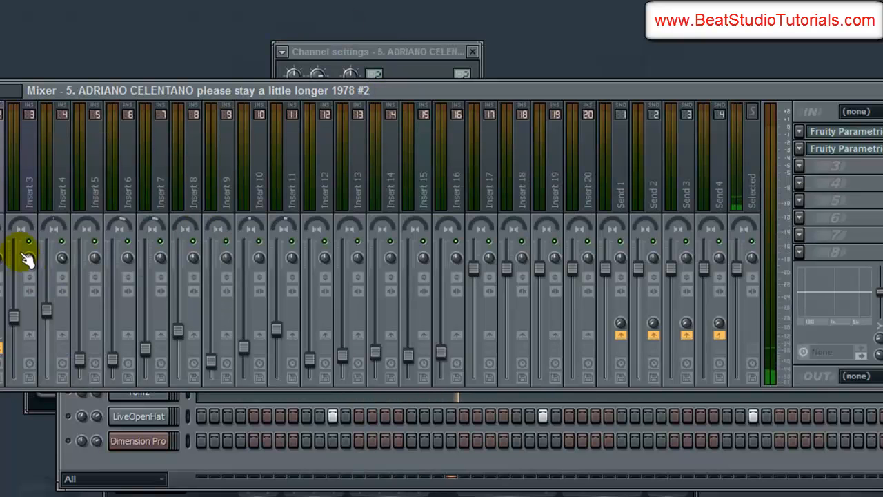
{"action": "double_click", "coordinate": [498, 88]}
{"action": "double_click", "coordinate": [247, 97]}
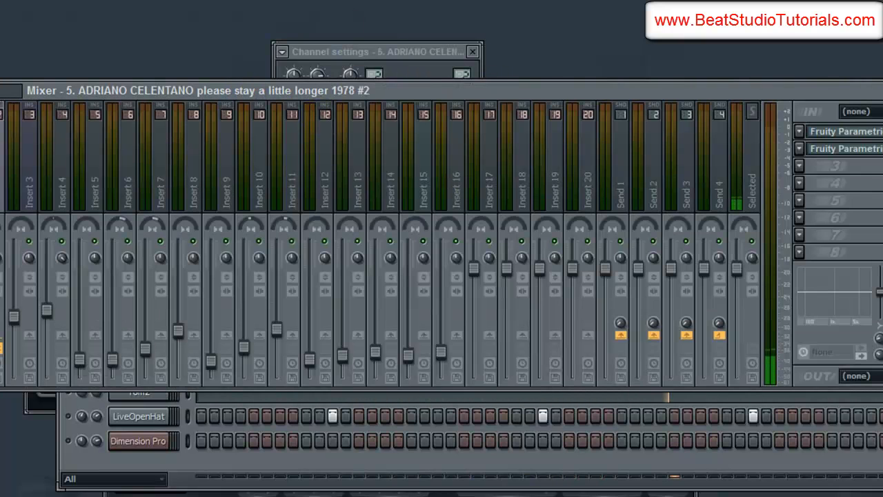
{"action": "left_click_drag", "start_coordinate": [882, 382], "coordinate": [193, 161]}
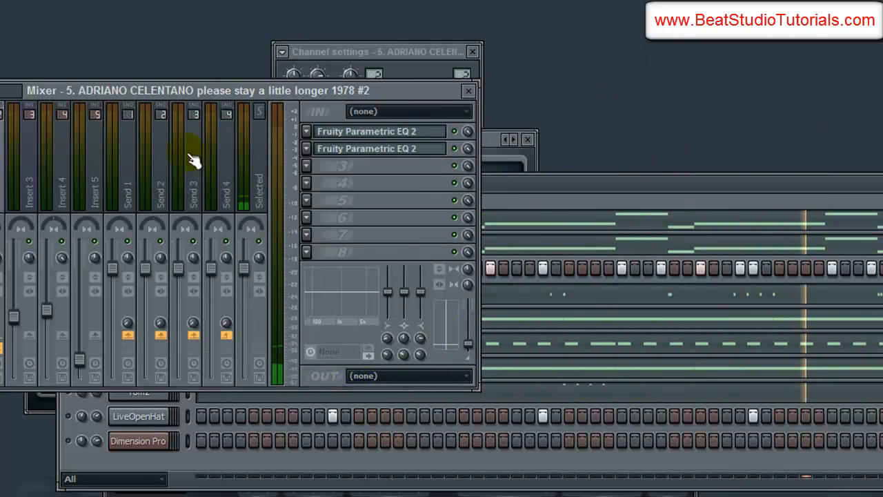
{"action": "left_click_drag", "start_coordinate": [429, 92], "coordinate": [739, 134]}
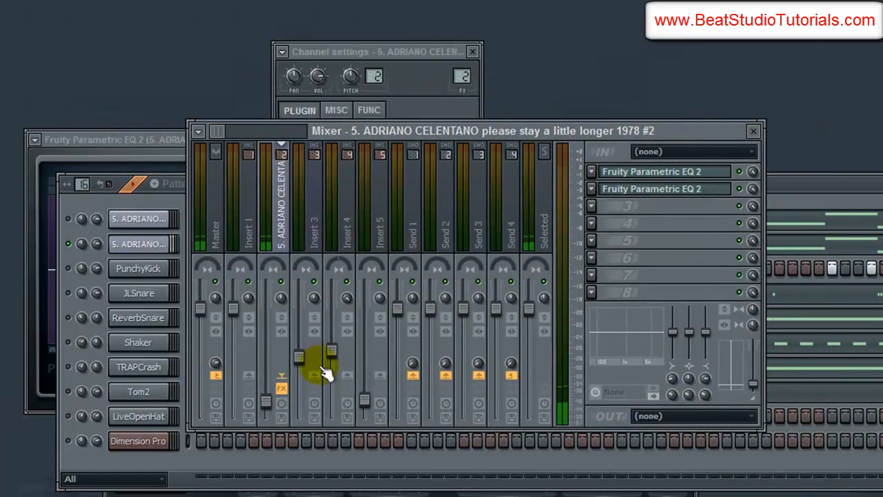
{"action": "left_click_drag", "start_coordinate": [279, 394], "coordinate": [284, 344]}
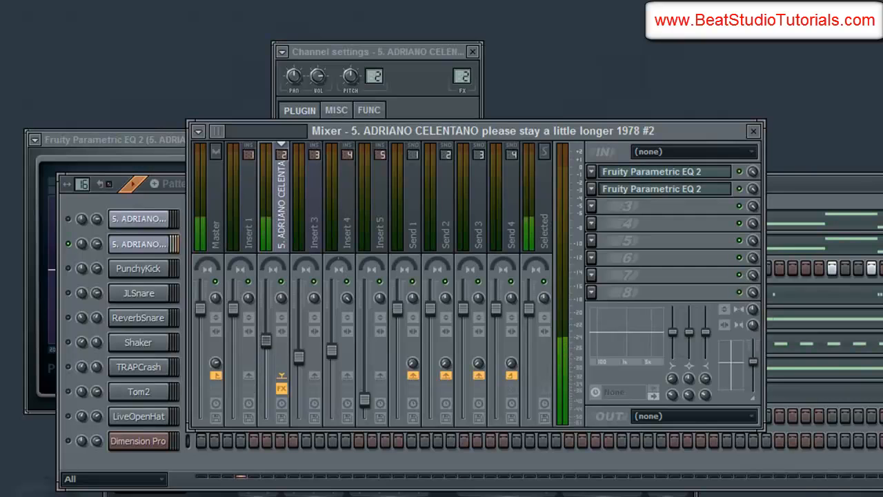
{"action": "left_click_drag", "start_coordinate": [753, 361], "coordinate": [759, 358]}
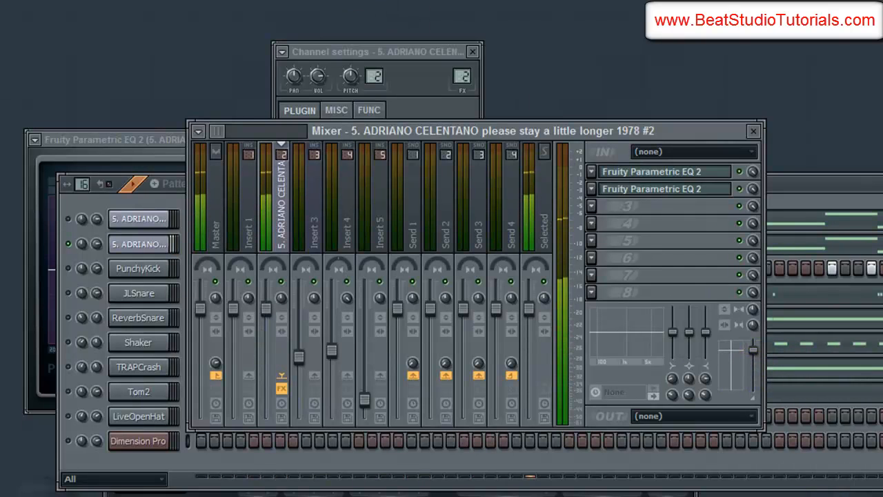
Lower the band 7 cutoff frequency in both Fruity Parametric EQ 2 effects on insert 2 while the pattern plays.
{"action": "left_click", "coordinate": [663, 172]}
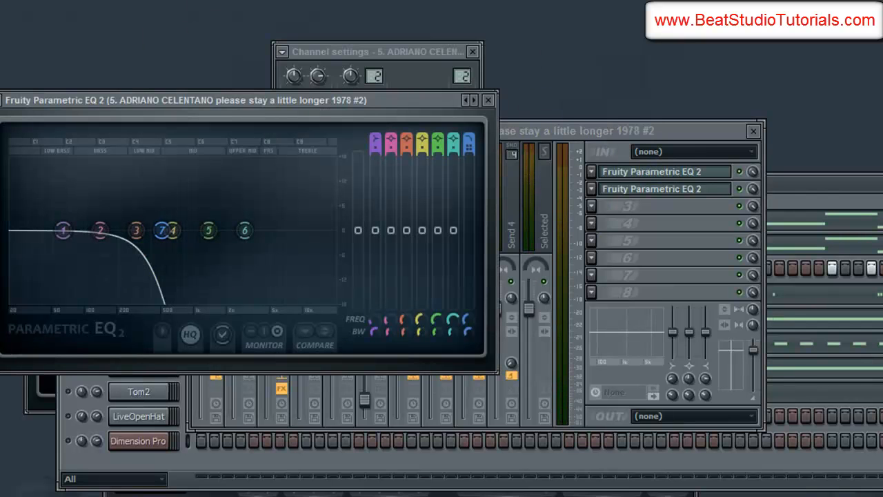
{"action": "key", "text": "space"}
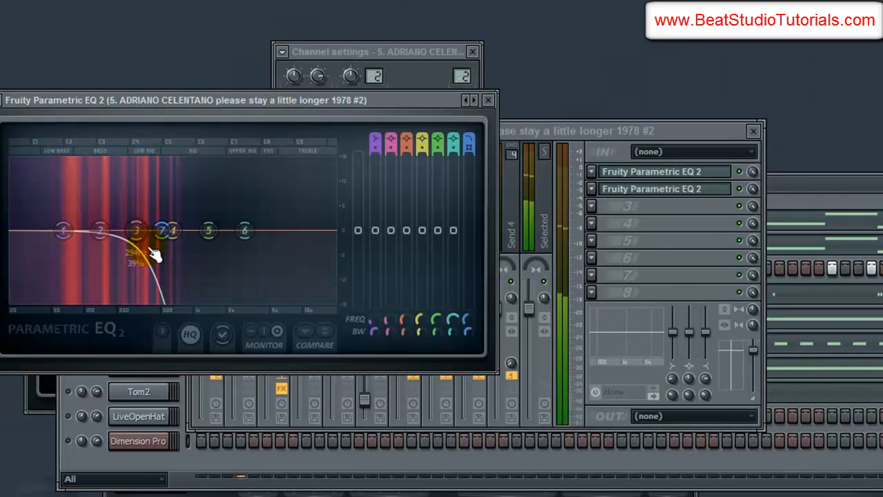
{"action": "mouse_move", "coordinate": [161, 231]}
{"action": "left_mouse_down"}
{"action": "mouse_move", "coordinate": [186, 231]}
{"action": "mouse_move", "coordinate": [151, 231]}
{"action": "left_mouse_up"}
{"action": "left_click", "coordinate": [666, 189]}
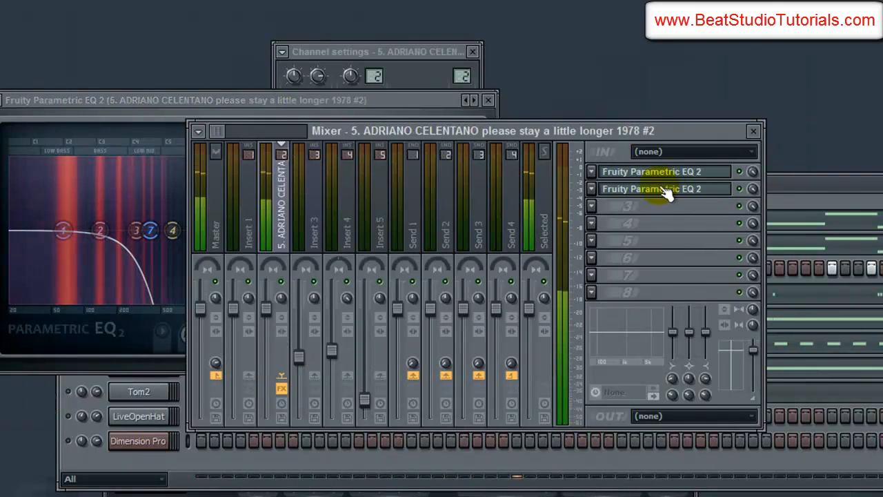
{"action": "left_click_drag", "start_coordinate": [247, 283], "coordinate": [212, 282]}
{"action": "left_click", "coordinate": [589, 137]}
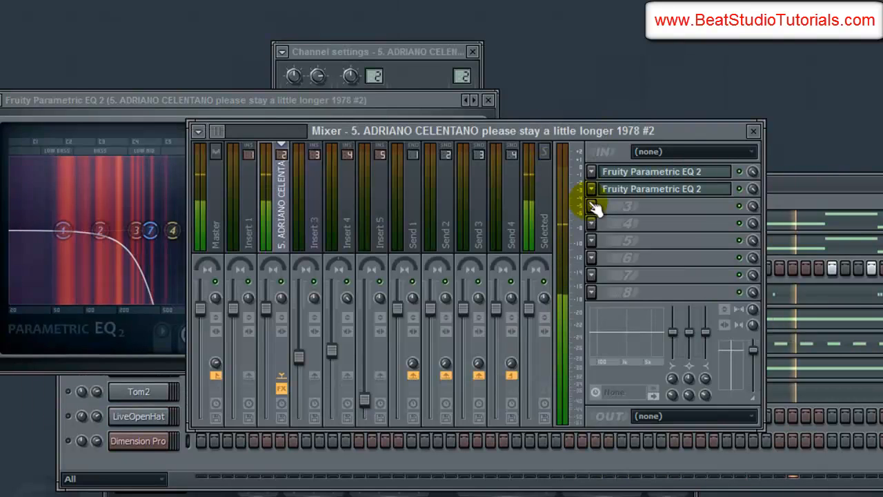
Add a Fruity Multiband Compressor in slot 3 of insert 2 and switch it to a different preset with the limiter on.
{"action": "left_click", "coordinate": [592, 206]}
{"action": "left_click", "coordinate": [817, 427]}
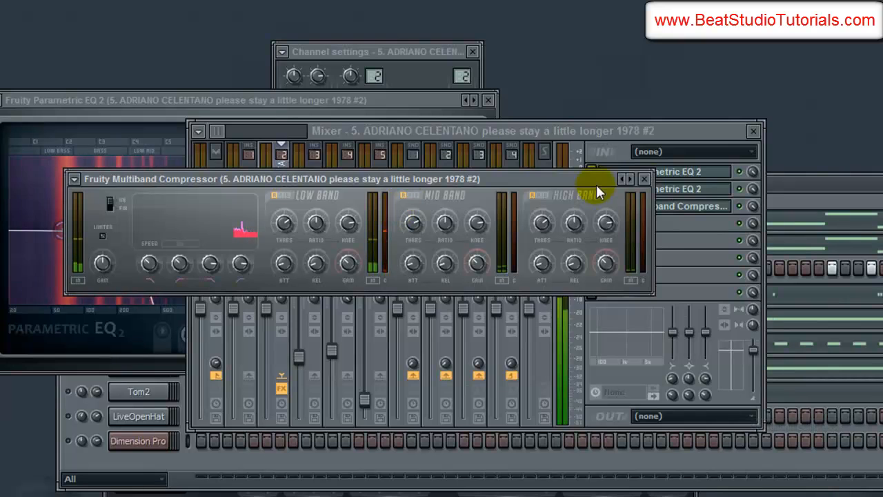
{"action": "left_click", "coordinate": [624, 179]}
{"action": "left_click", "coordinate": [678, 127]}
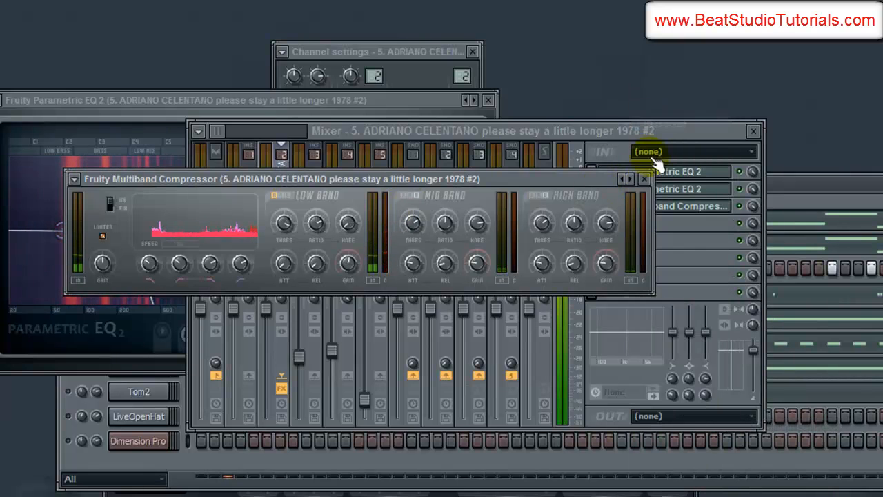
{"action": "left_click", "coordinate": [650, 180]}
Close the mixer, EQ and channel settings windows and stop playback.
{"action": "left_click", "coordinate": [753, 130]}
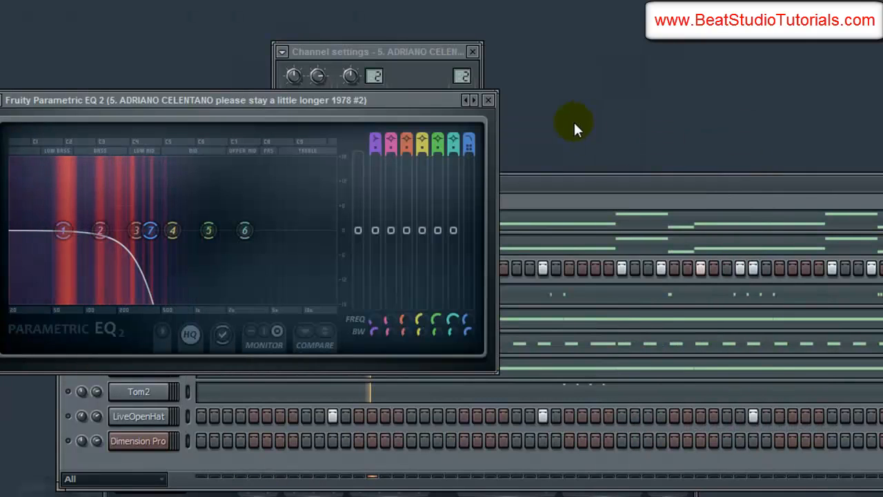
{"action": "left_click", "coordinate": [488, 100]}
{"action": "left_click", "coordinate": [474, 52]}
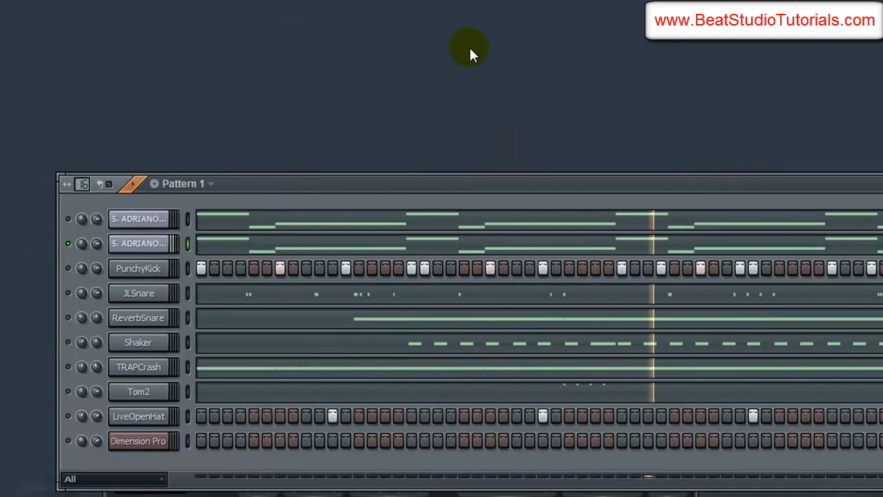
{"action": "key", "text": "space"}
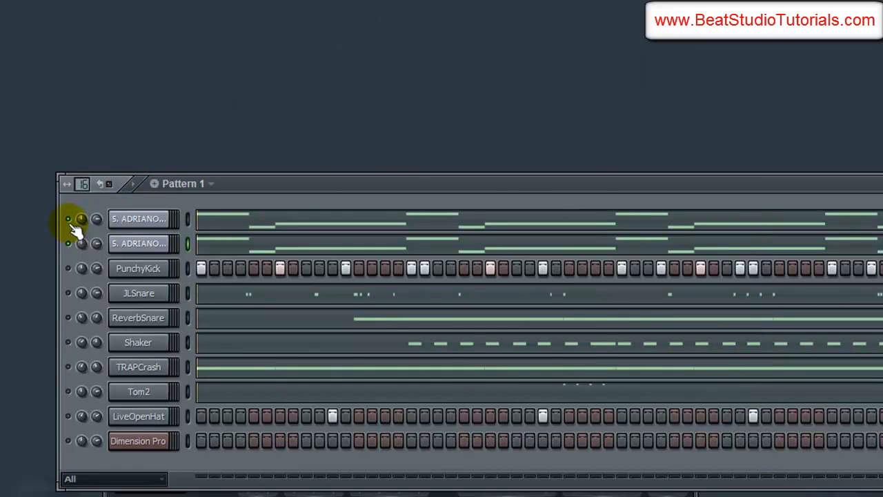
Examine the original sample channel in Slicex and the EQ settings of its mixer track, insert 3.
{"action": "left_click", "coordinate": [129, 221]}
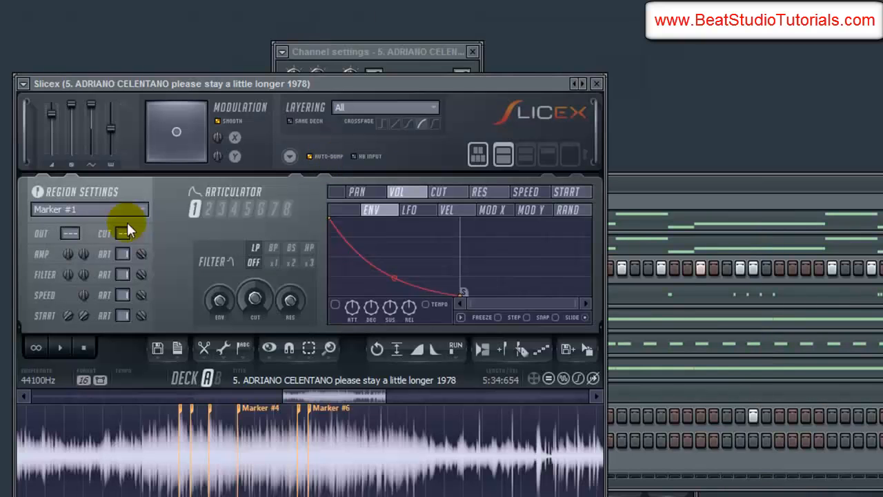
{"action": "left_click", "coordinate": [597, 84]}
{"action": "key", "text": "F9"}
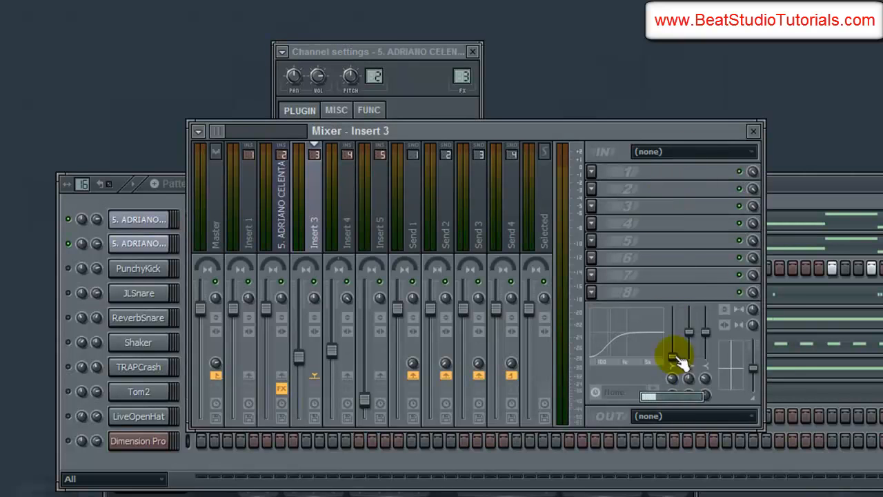
{"action": "left_click", "coordinate": [754, 131]}
{"action": "left_click", "coordinate": [472, 52]}
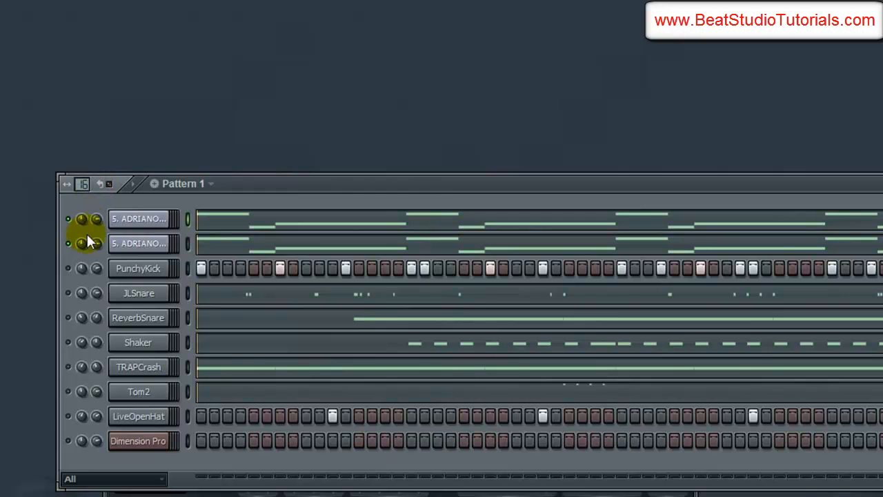
Mute the duplicated channel to listen to the original sample alone and check insert 3 in the mixer.
{"action": "left_click", "coordinate": [67, 243]}
{"action": "key", "text": "space"}
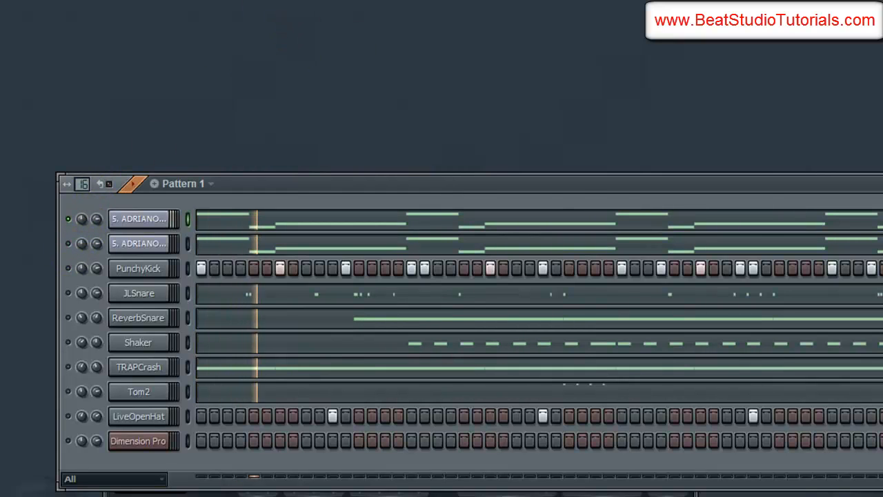
{"action": "key", "text": "F9"}
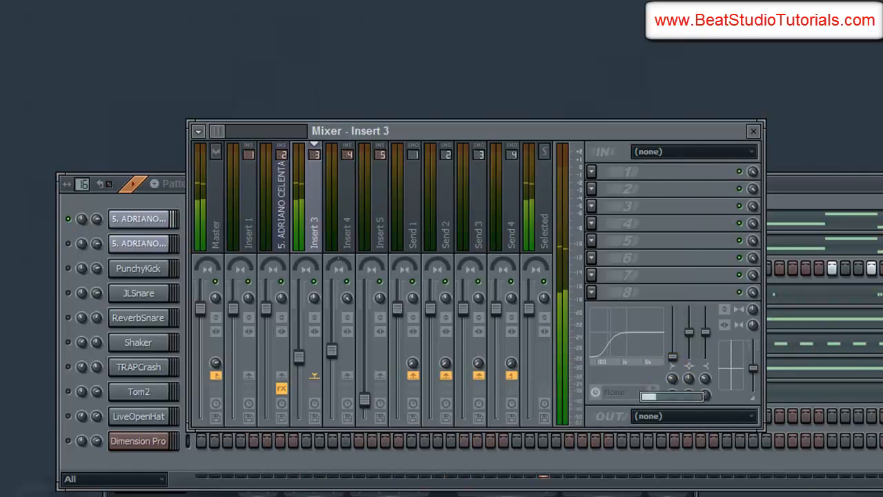
{"action": "left_click", "coordinate": [753, 130]}
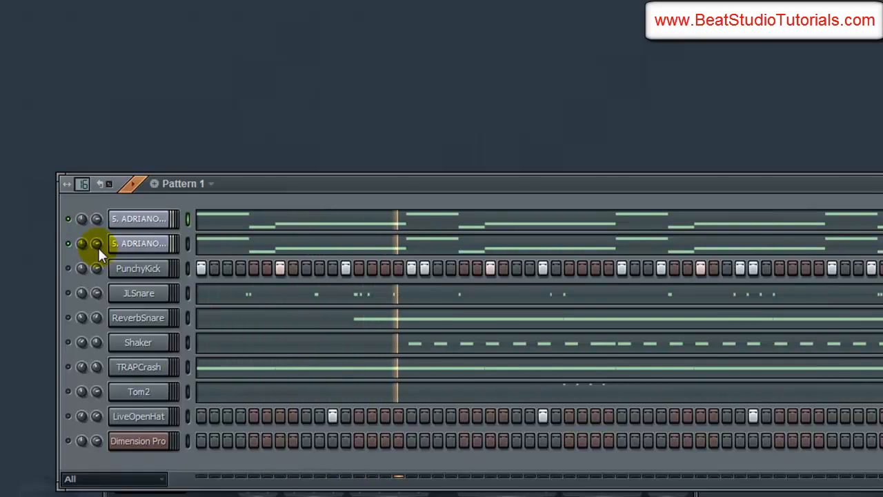
{"action": "key", "text": "space"}
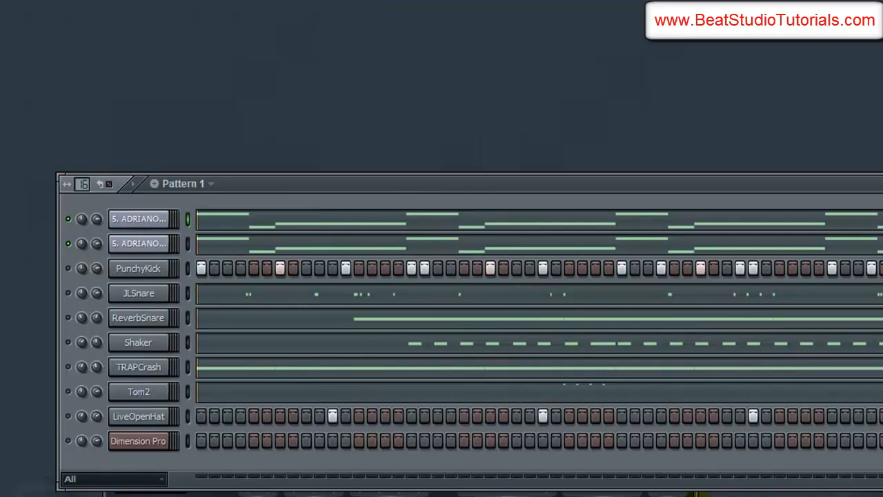
Delete the duplicated sample channel from Pattern 1.
{"action": "left_click", "coordinate": [697, 495]}
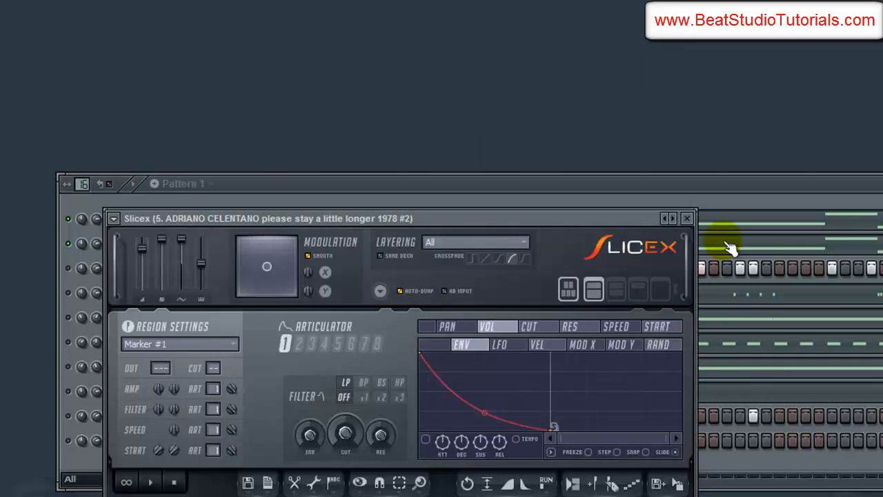
{"action": "left_click", "coordinate": [689, 217]}
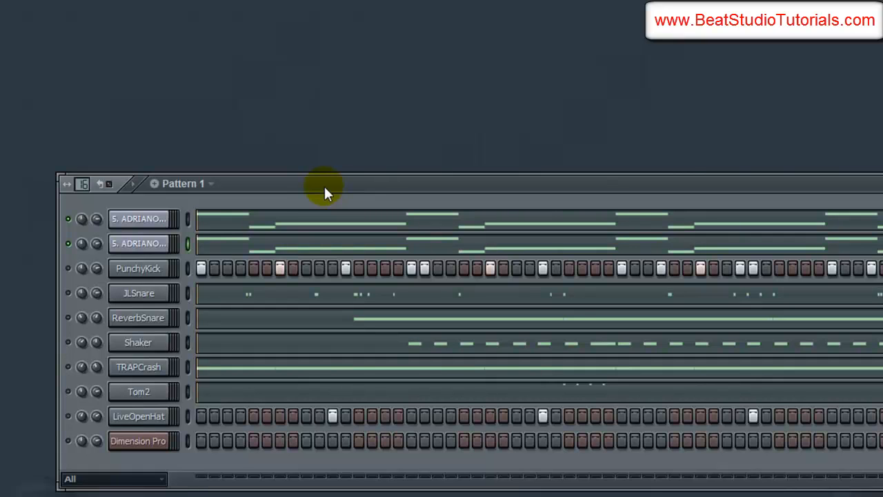
{"action": "right_click", "coordinate": [158, 248]}
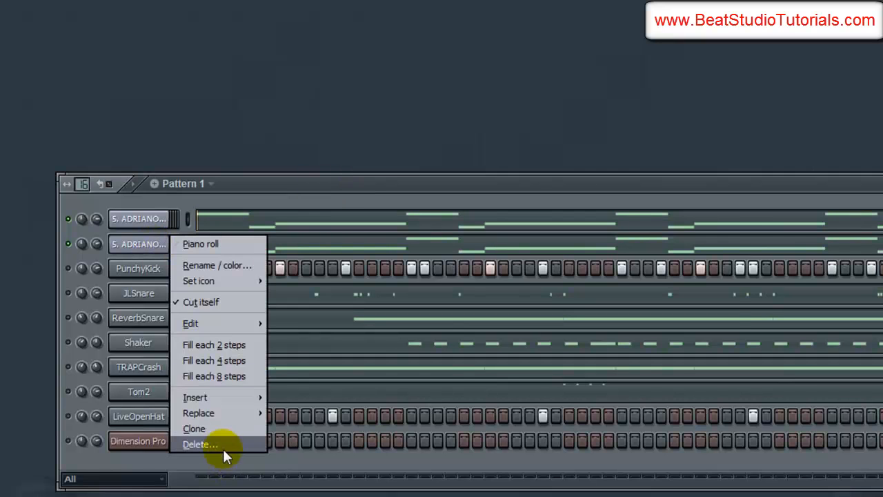
{"action": "left_click", "coordinate": [200, 444]}
{"action": "left_click", "coordinate": [644, 339]}
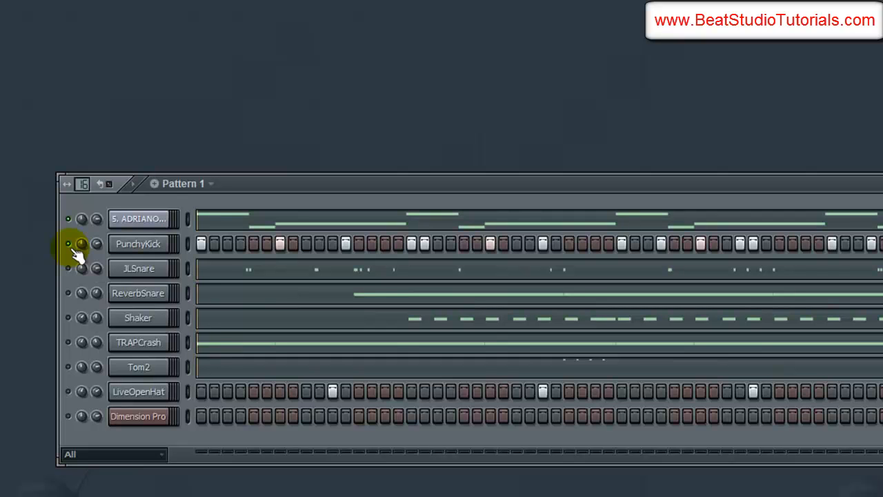
Turn off solo so that all channels in Pattern 1 are active.
{"action": "right_click", "coordinate": [72, 248]}
{"action": "left_click", "coordinate": [84, 256]}
{"action": "right_click", "coordinate": [73, 240]}
{"action": "left_click", "coordinate": [90, 249]}
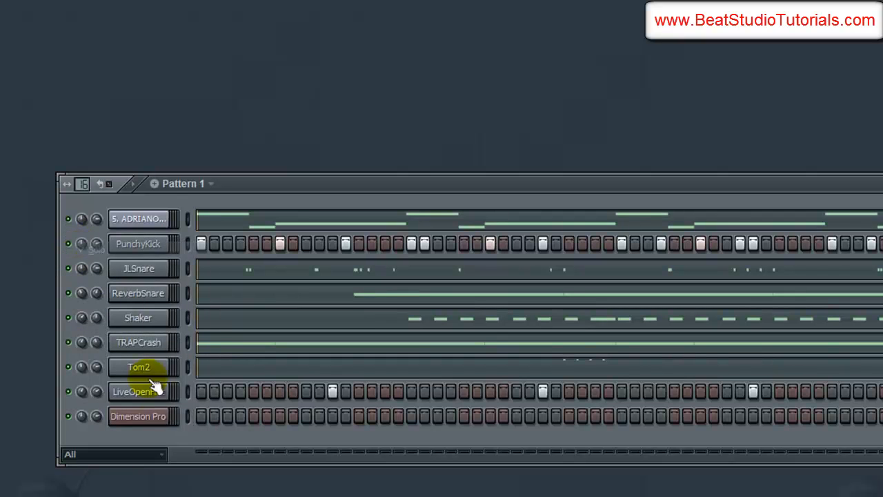
Load the Micro Fingered program from the Real Basses category into Dimension Pro and close its windows.
{"action": "left_click", "coordinate": [158, 422]}
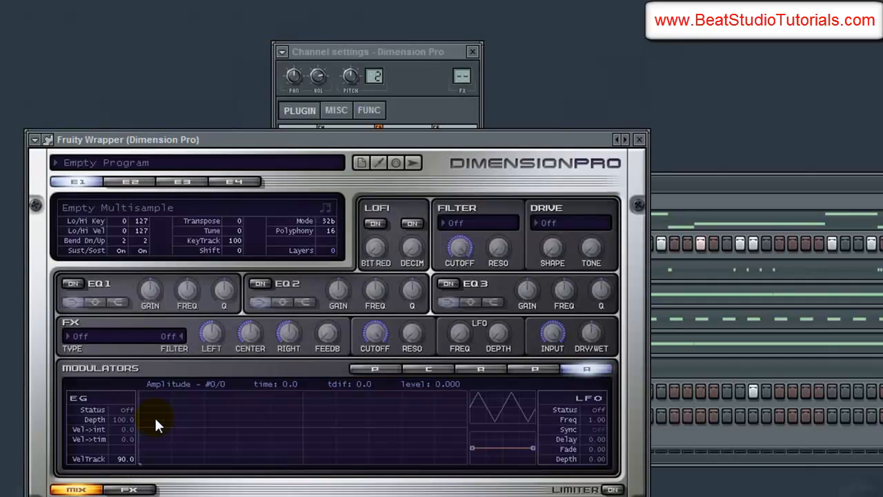
{"action": "left_click", "coordinate": [124, 165]}
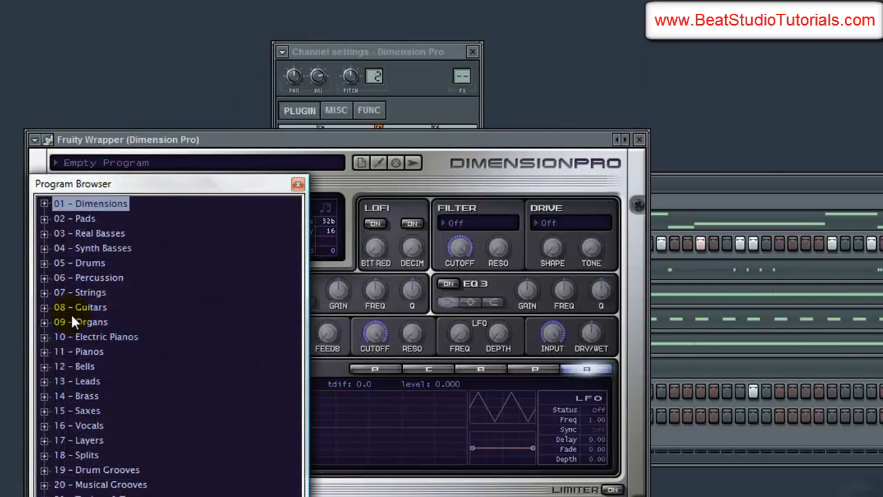
{"action": "left_click", "coordinate": [49, 232]}
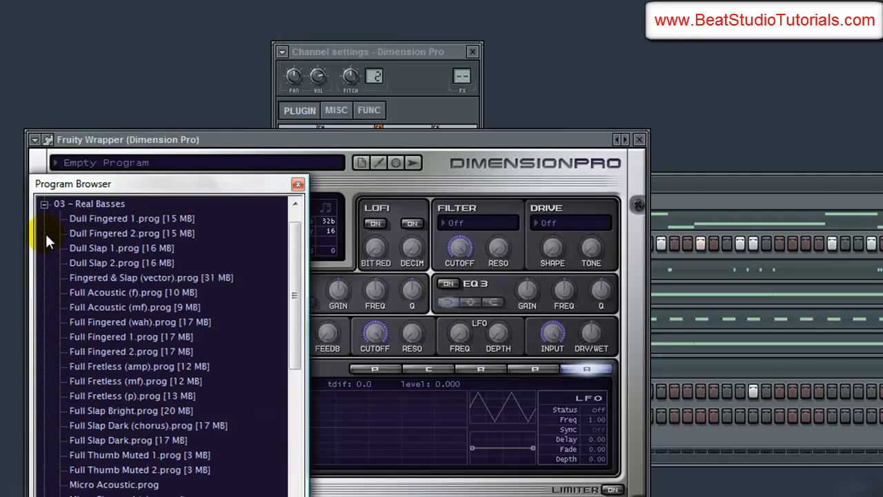
{"action": "scroll", "coordinate": [81, 342], "scroll_direction": "down", "scroll_amount": 3}
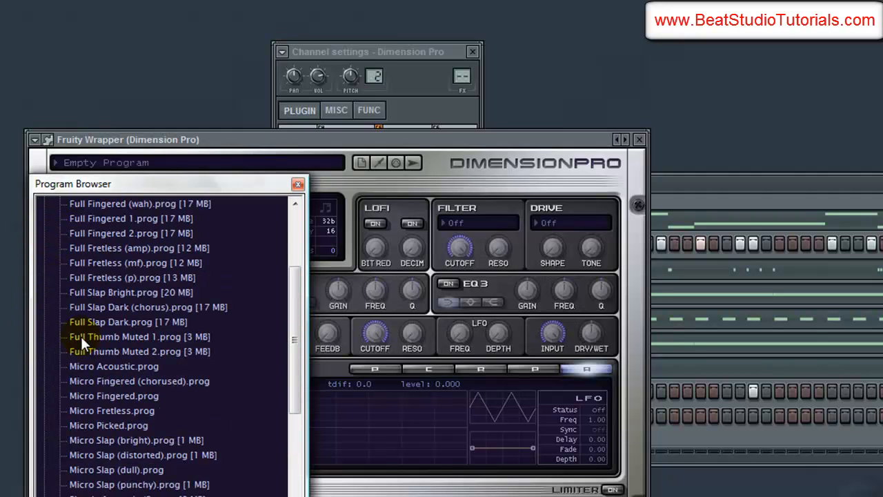
{"action": "left_click", "coordinate": [128, 395]}
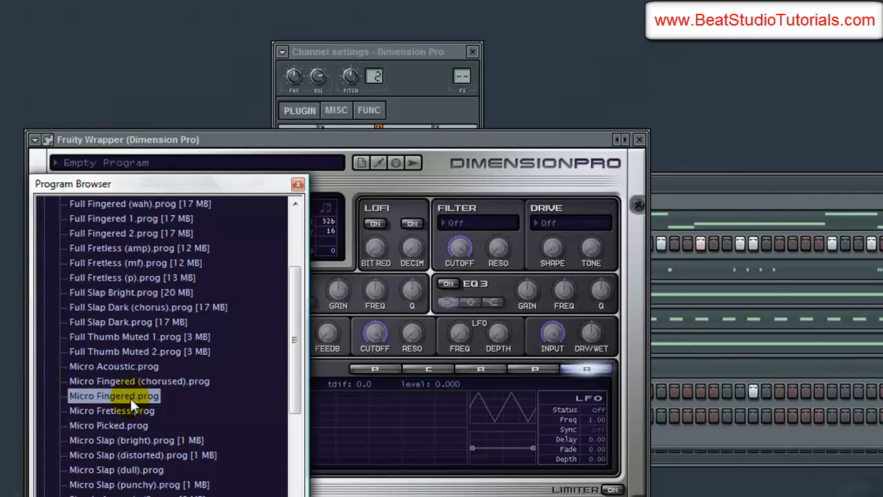
{"action": "double_click", "coordinate": [130, 398]}
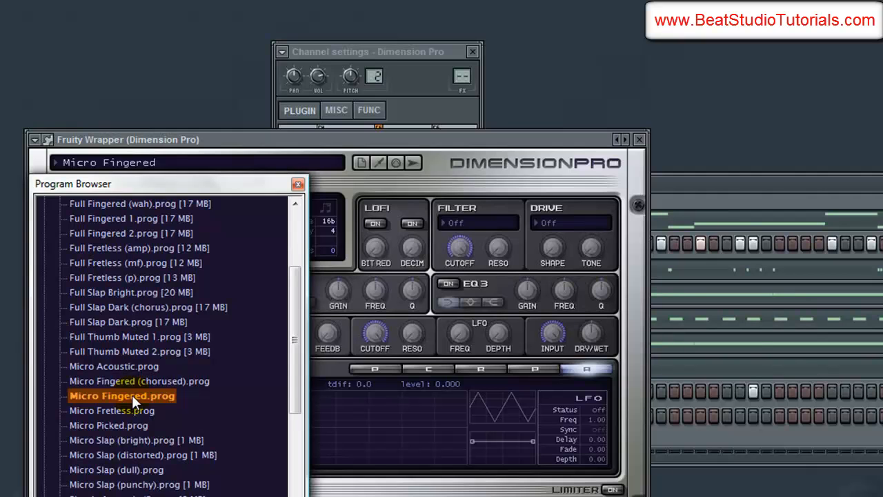
{"action": "left_click", "coordinate": [639, 140]}
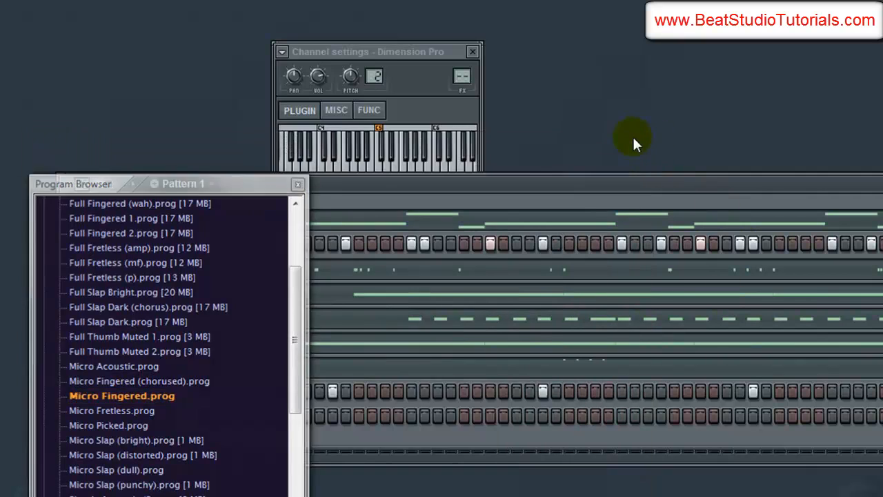
{"action": "left_click", "coordinate": [472, 51]}
{"action": "left_click", "coordinate": [49, 1]}
{"action": "mouse_move", "coordinate": [76, 1]}
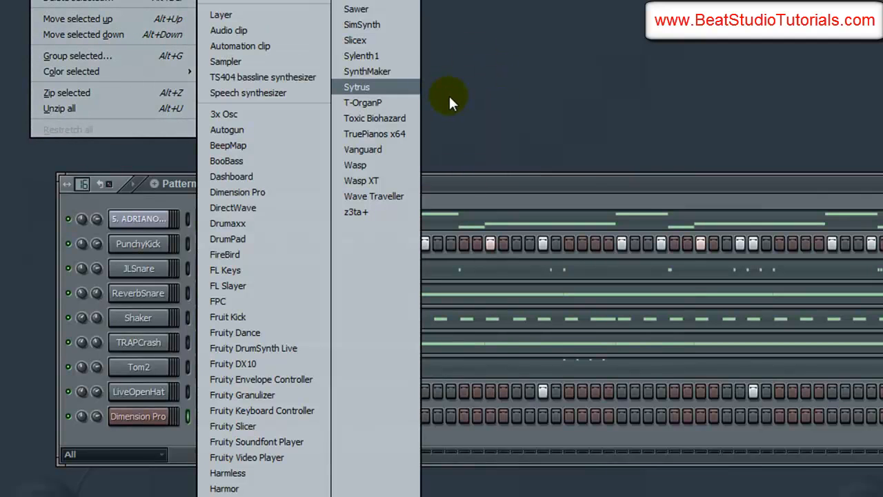
{"action": "left_click", "coordinate": [530, 112]}
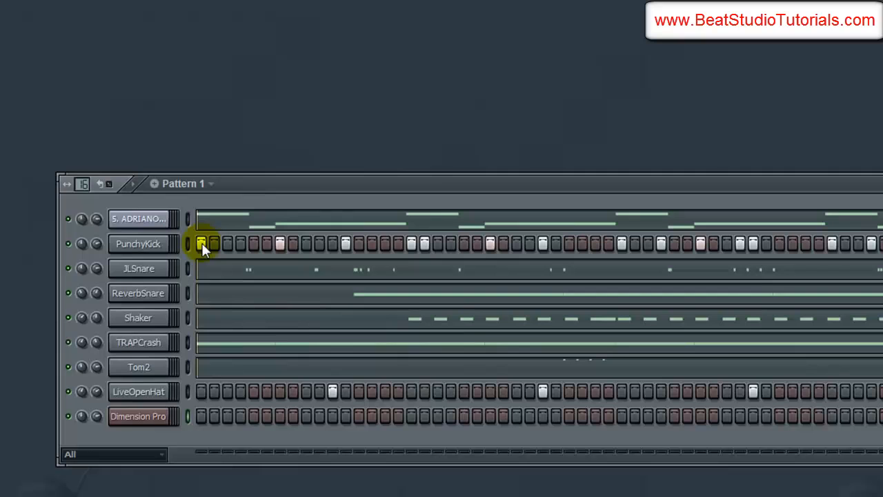
Solo the original sample channel and add an FL Keys channel to Pattern 1, closing the instrument's window.
{"action": "right_click", "coordinate": [68, 220]}
{"action": "left_click", "coordinate": [76, 227]}
{"action": "left_click", "coordinate": [51, 0]}
{"action": "mouse_move", "coordinate": [104, 0]}
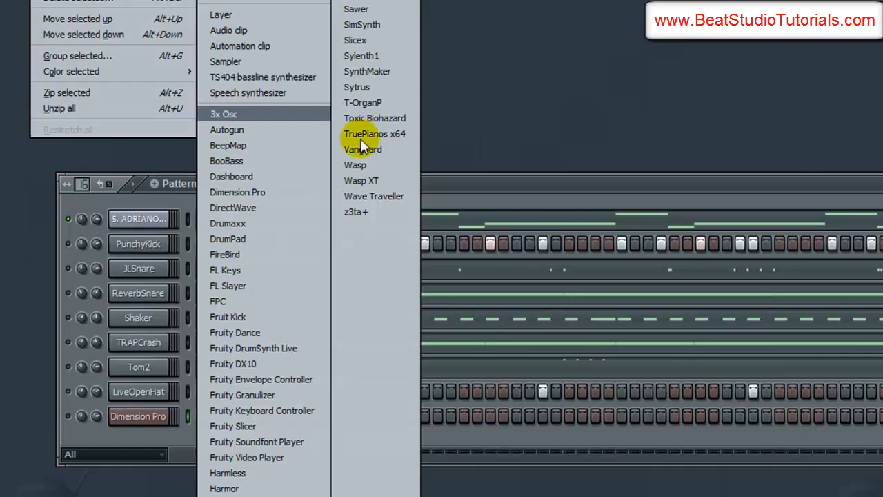
{"action": "left_click", "coordinate": [278, 272]}
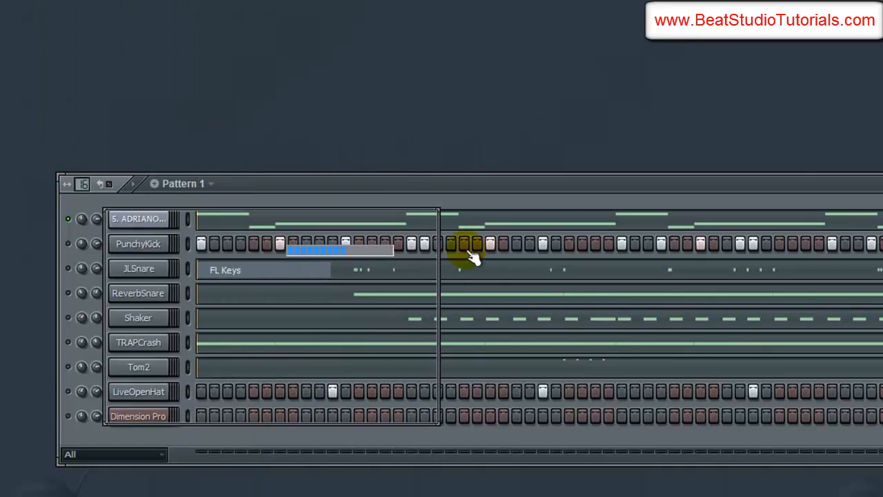
{"action": "left_click", "coordinate": [429, 207]}
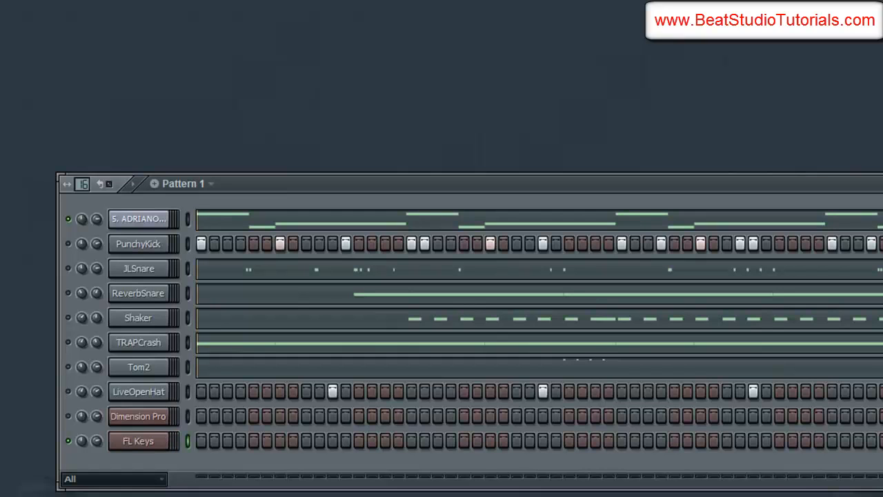
Play the sample with the Dimension Pro bass line in Pattern 1 and dismiss the recording options.
{"action": "key", "text": "space"}
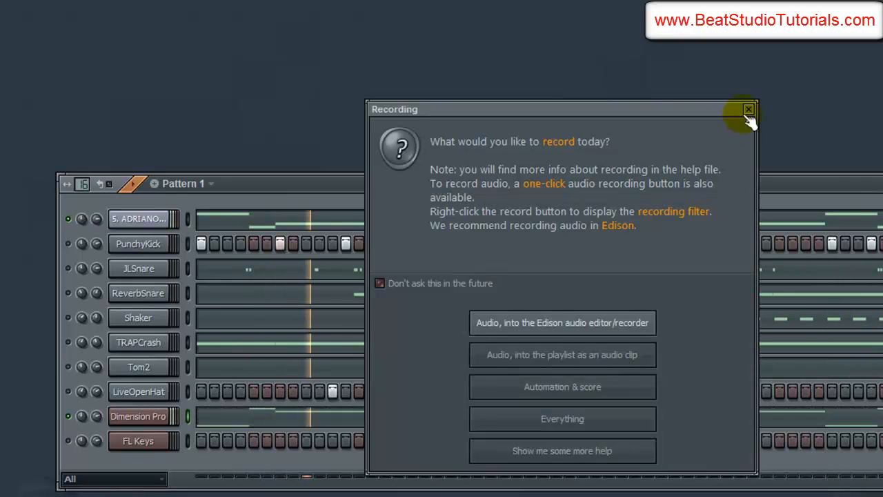
{"action": "left_click", "coordinate": [746, 113]}
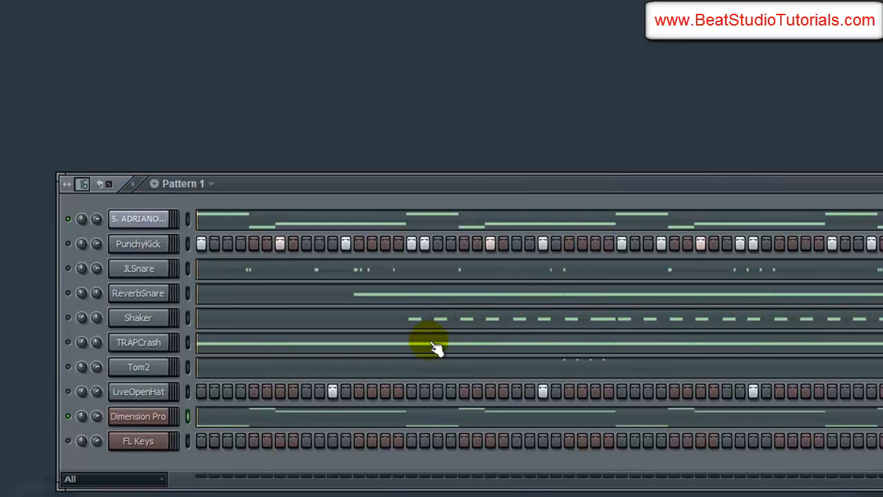
{"action": "left_click", "coordinate": [382, 429]}
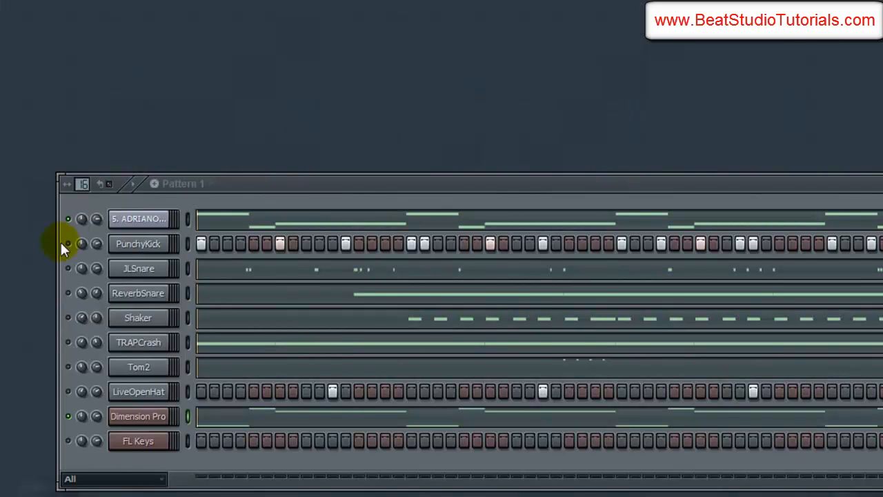
Solo PunchyKick together with Dimension Pro and play Pattern 1 to hear the kick against the bass.
{"action": "right_click", "coordinate": [68, 244]}
{"action": "left_click", "coordinate": [75, 250]}
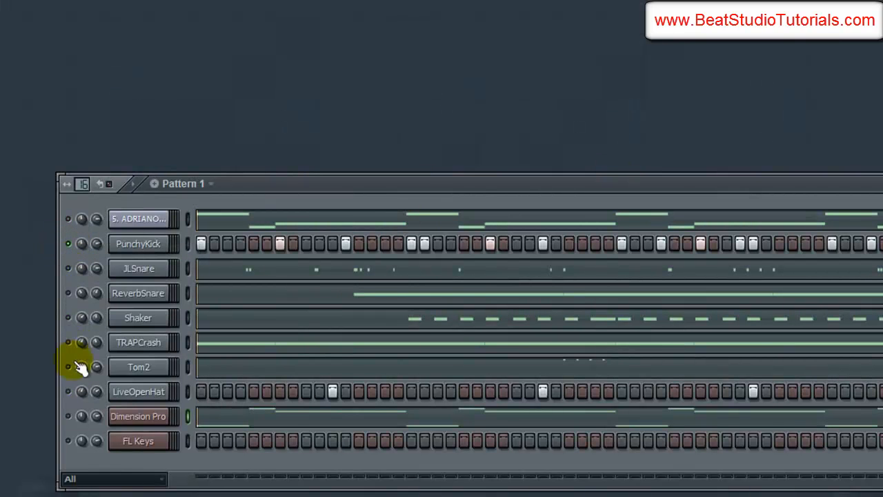
{"action": "key", "text": "space"}
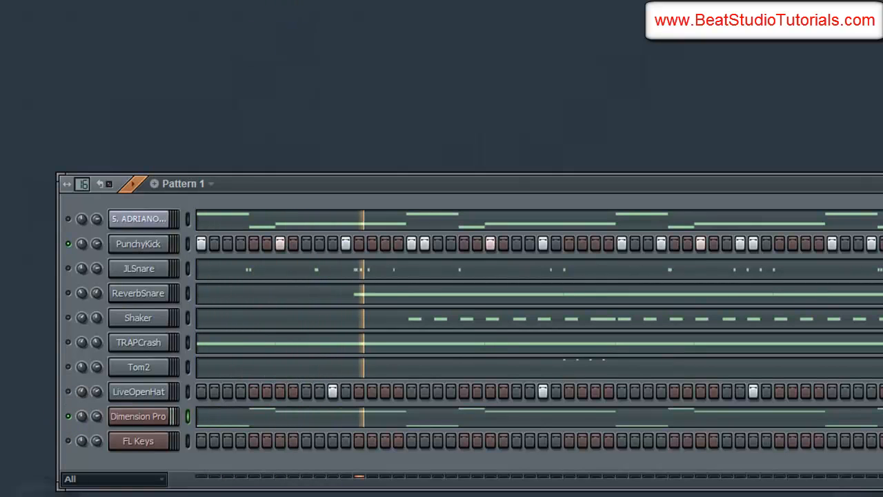
{"action": "key", "text": "space"}
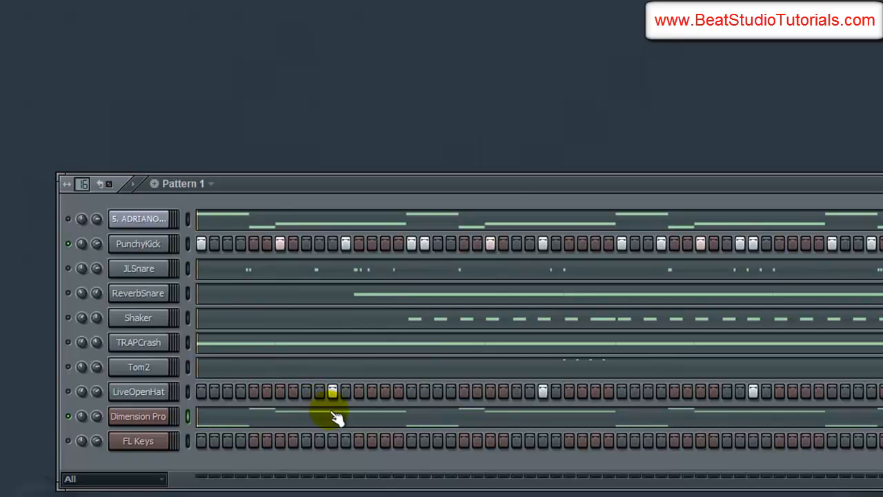
In Dimension Pro's piano roll, split the second long note and the third and fourth low notes into two notes each.
{"action": "left_click", "coordinate": [544, 421]}
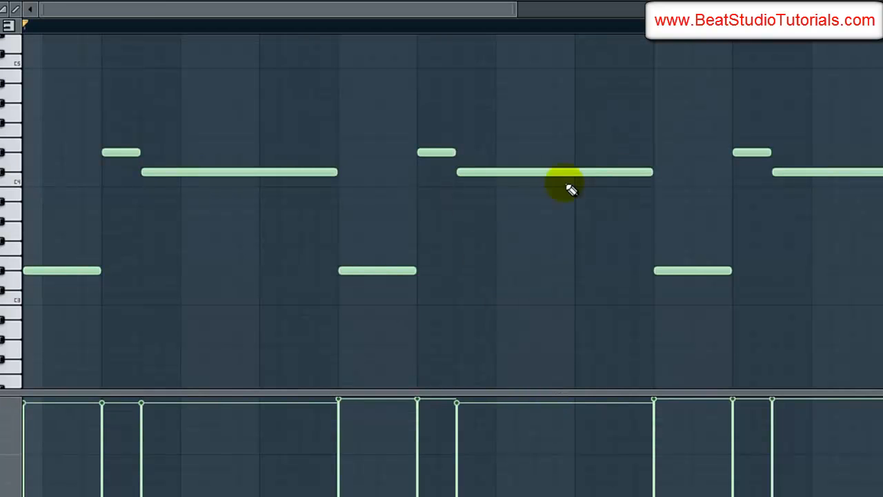
{"action": "left_click_drag", "start_coordinate": [653, 172], "coordinate": [527, 174]}
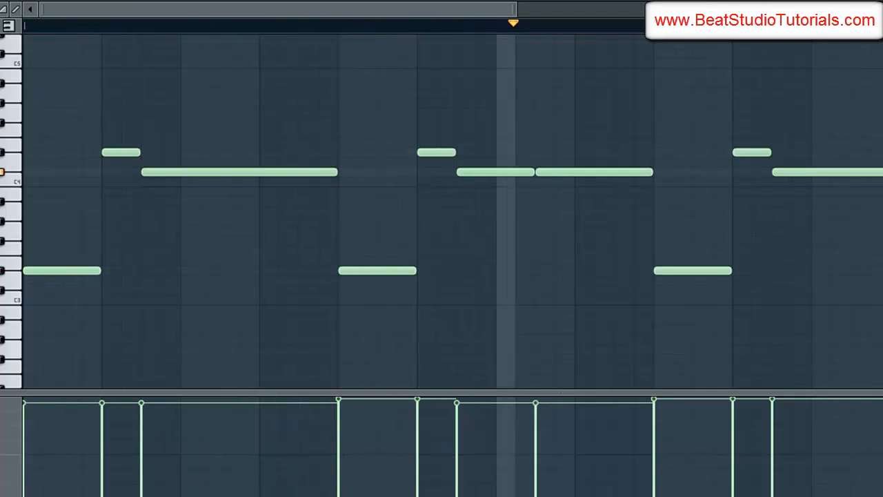
{"action": "left_click_drag", "start_coordinate": [452, 9], "coordinate": [601, 20]}
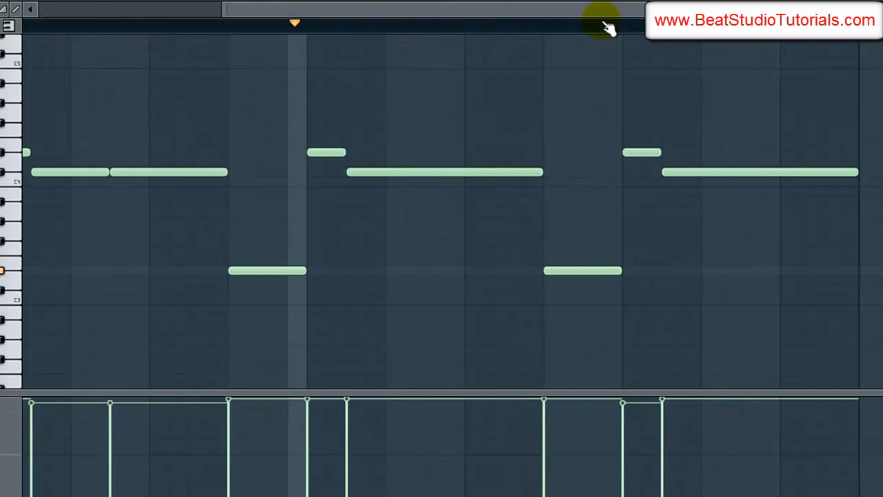
{"action": "key", "text": "space"}
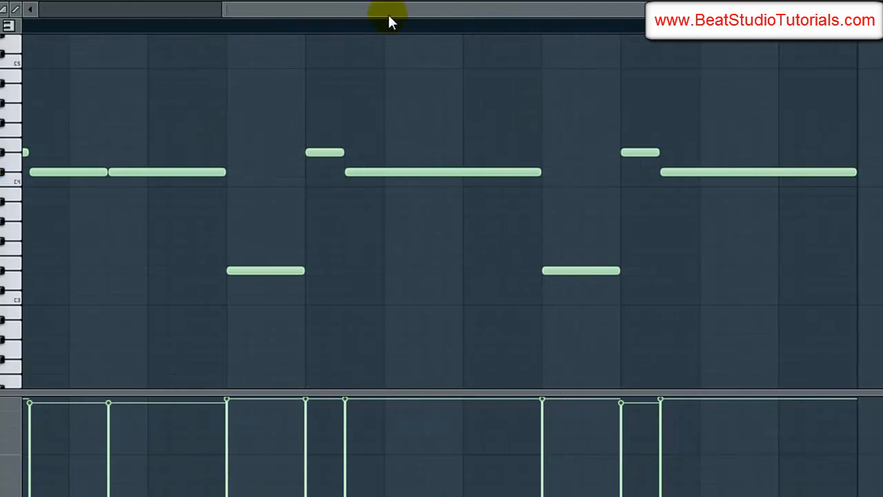
{"action": "left_click_drag", "start_coordinate": [617, 13], "coordinate": [753, 43]}
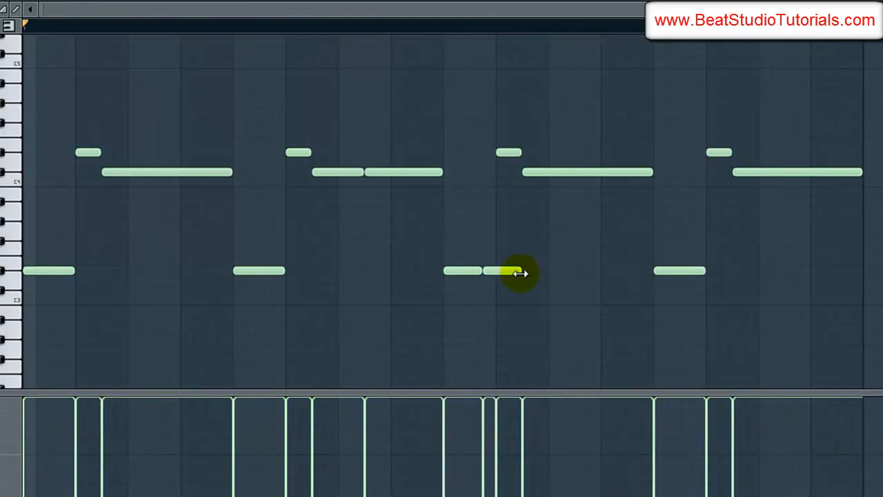
{"action": "key", "text": "space"}
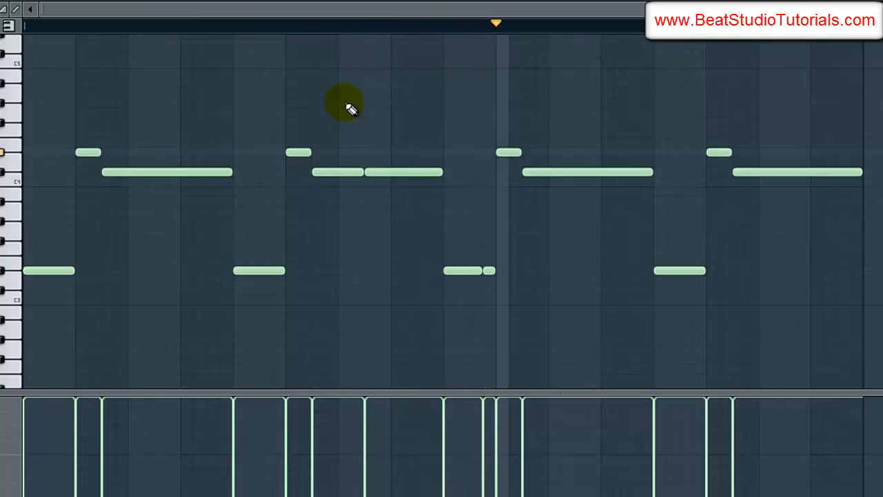
{"action": "left_click", "coordinate": [698, 271]}
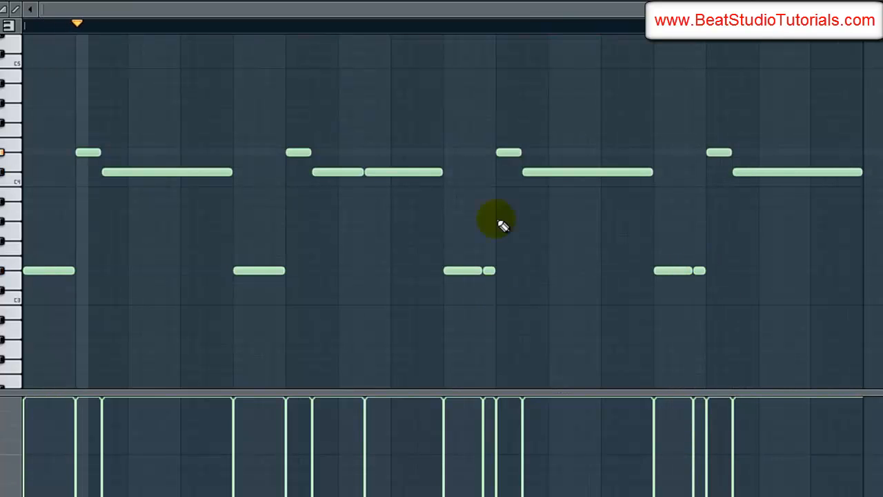
Add a very short A#3 note just before the first D#4 note and shorten the first low note to end where it starts.
{"action": "left_click", "coordinate": [675, 5]}
{"action": "left_click", "coordinate": [673, 62]}
{"action": "left_click", "coordinate": [73, 202]}
{"action": "left_click_drag", "start_coordinate": [78, 202], "coordinate": [72, 202]}
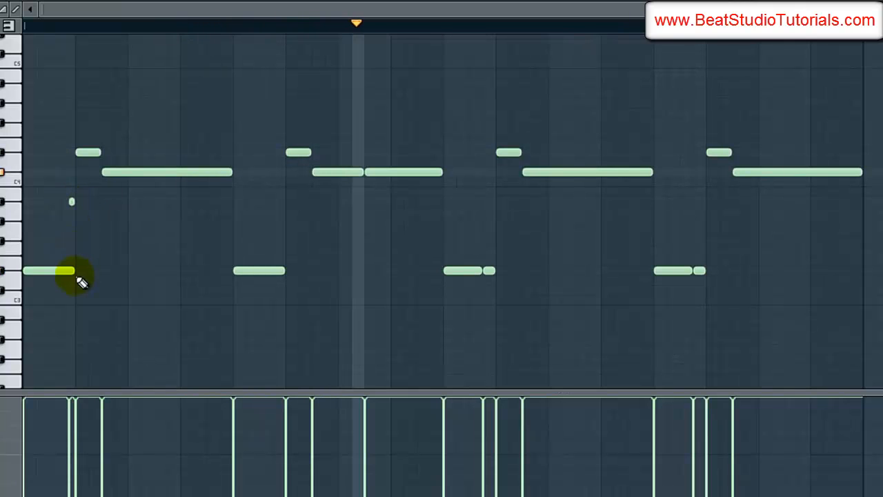
{"action": "left_click_drag", "start_coordinate": [73, 272], "coordinate": [67, 272]}
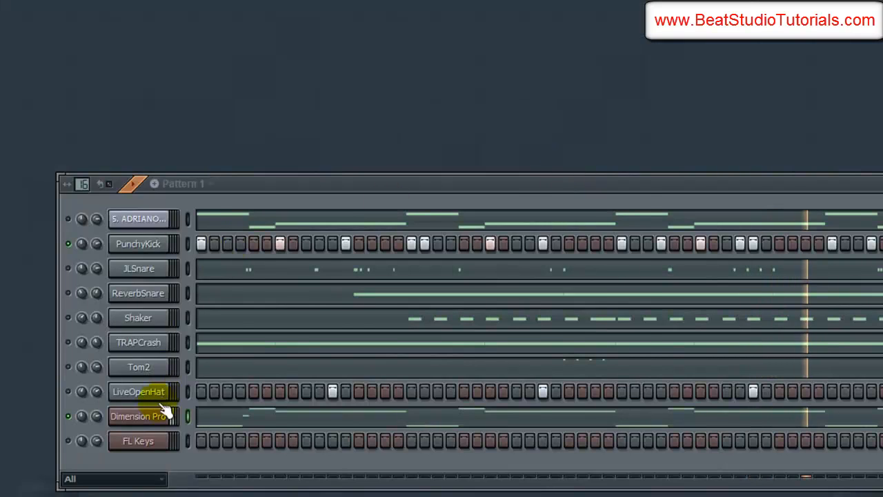
Assign the Dimension Pro channel to free mixer track 4.
{"action": "left_click", "coordinate": [167, 412]}
{"action": "left_click", "coordinate": [282, 52]}
{"action": "left_click", "coordinate": [303, 87]}
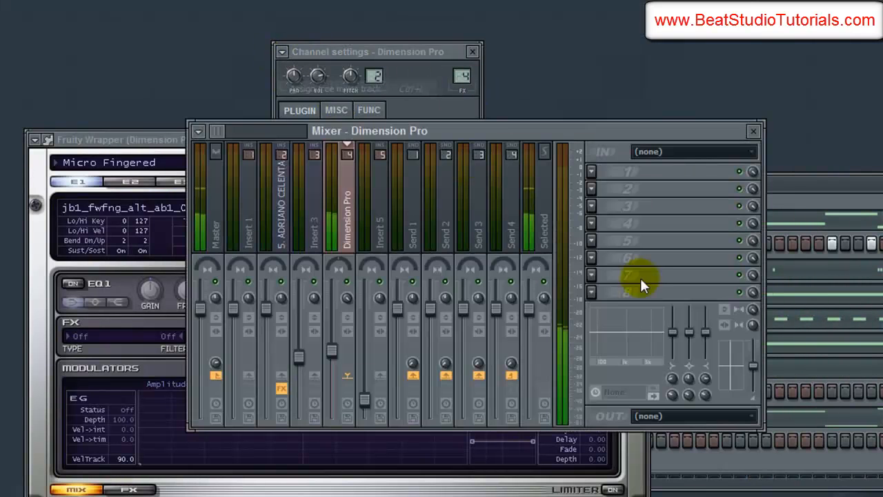
Reset the Dimension Pro mixer track's volume, pull its high EQ band fully down, and close the open windows.
{"action": "right_click", "coordinate": [759, 371]}
{"action": "left_click", "coordinate": [772, 379]}
{"action": "left_click_drag", "start_coordinate": [705, 332], "coordinate": [705, 357]}
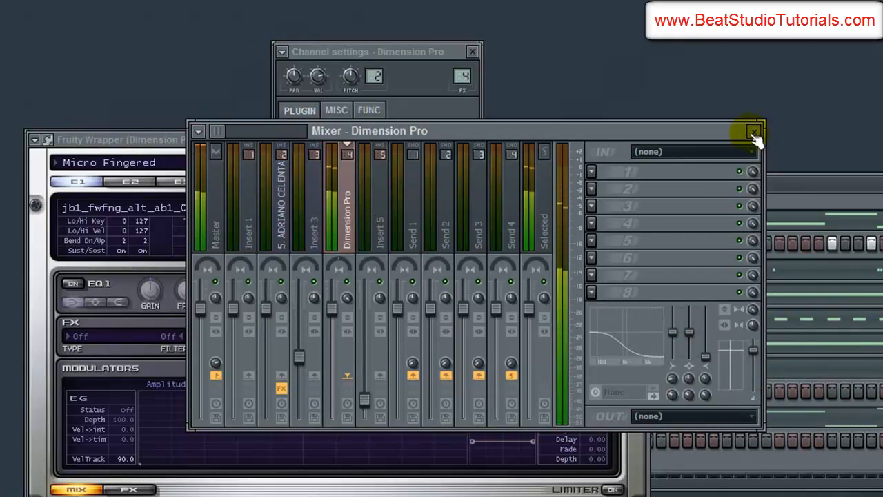
{"action": "left_click", "coordinate": [754, 131]}
{"action": "left_click", "coordinate": [654, 139]}
{"action": "left_click", "coordinate": [472, 52]}
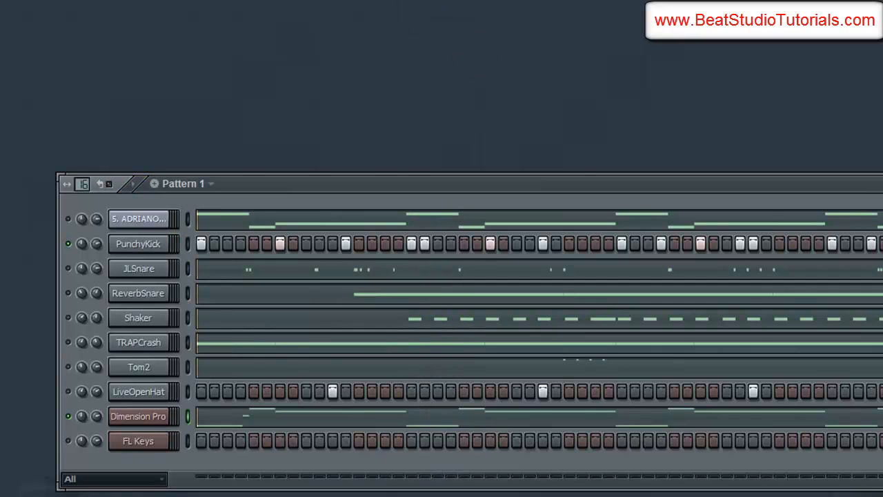
Add Fruity Parametric EQ 2 to the Dimension Pro mixer track and make band 7 a steep low-pass at about 514 Hz.
{"action": "key", "text": "F9"}
{"action": "left_click", "coordinate": [595, 170]}
{"action": "left_click", "coordinate": [766, 474]}
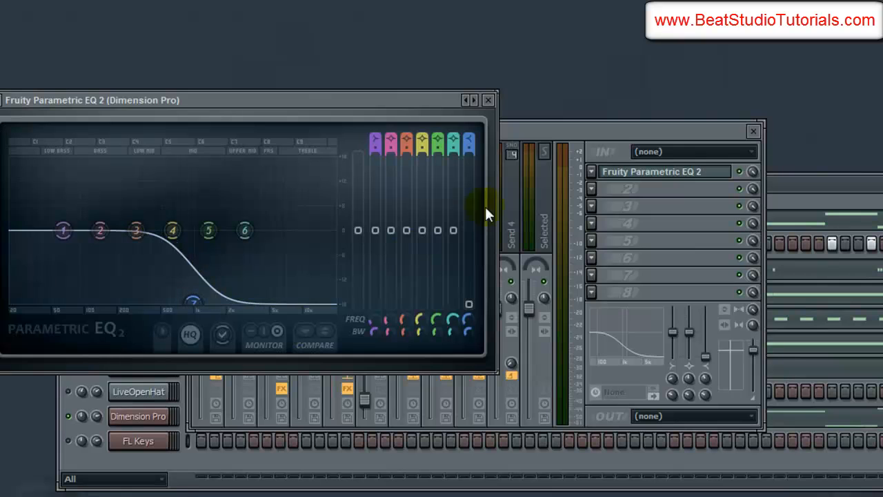
{"action": "mouse_move", "coordinate": [476, 136]}
{"action": "left_mouse_down"}
{"action": "mouse_move", "coordinate": [476, 180]}
{"action": "mouse_move", "coordinate": [473, 124]}
{"action": "left_mouse_up"}
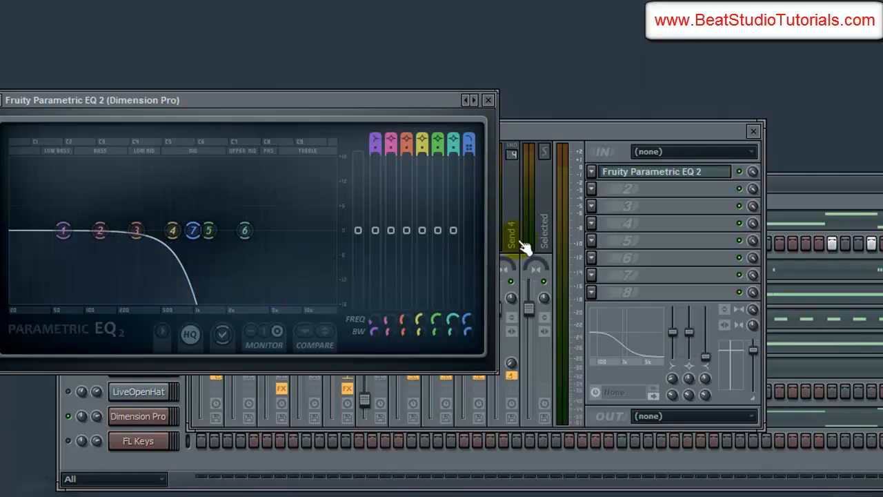
{"action": "left_click_drag", "start_coordinate": [193, 229], "coordinate": [165, 229]}
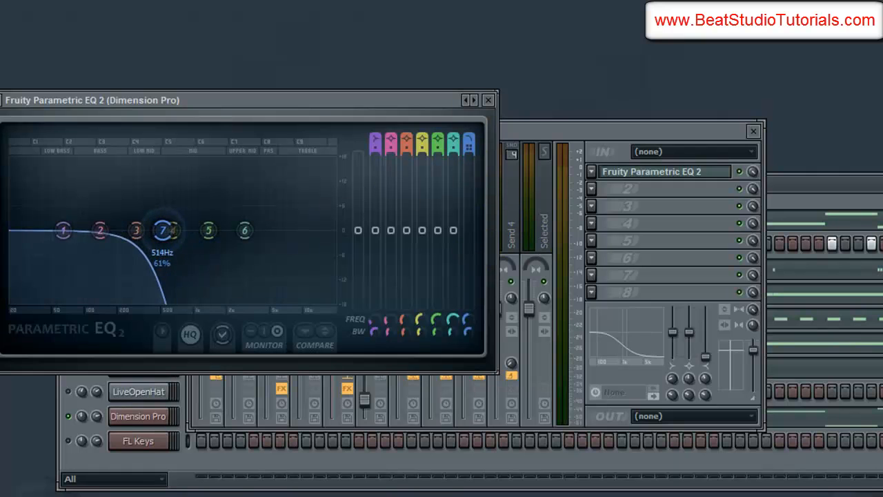
{"action": "left_click", "coordinate": [488, 100]}
{"action": "left_click", "coordinate": [758, 131]}
Play the pattern to hear the filtered bass with the kick, and check the Dimension Pro track in the mixer.
{"action": "key", "text": "space"}
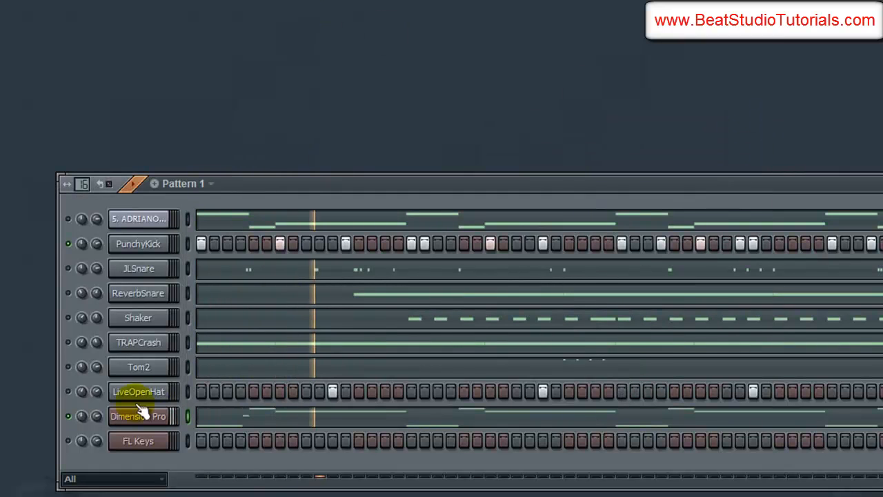
{"action": "key", "text": "F9"}
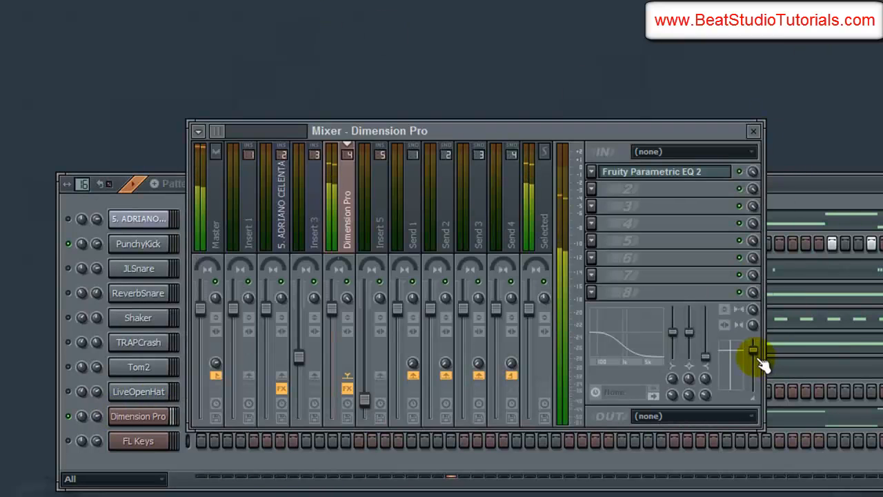
{"action": "left_click", "coordinate": [753, 131]}
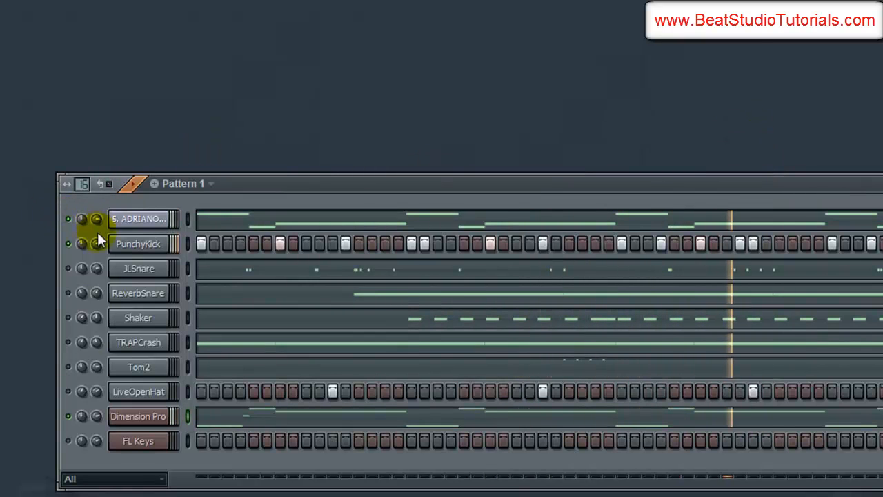
Unmute all channels of Pattern 1 so the whole beat plays together with the Dimension Pro bass.
{"action": "right_click", "coordinate": [71, 418]}
{"action": "left_click", "coordinate": [80, 425]}
{"action": "right_click", "coordinate": [71, 418]}
{"action": "left_click", "coordinate": [84, 427]}
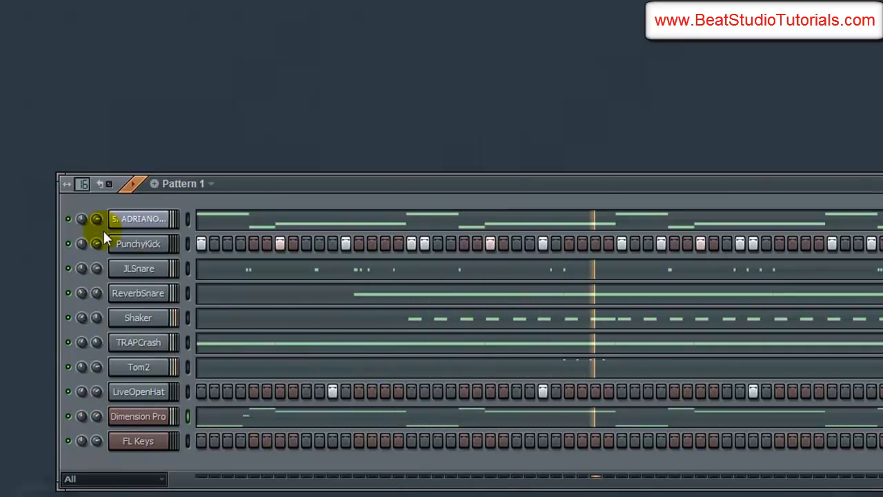
Check which mixer track the sample channel uses and examine that track's low EQ band in the mixer.
{"action": "left_click", "coordinate": [127, 219]}
{"action": "left_click", "coordinate": [596, 78]}
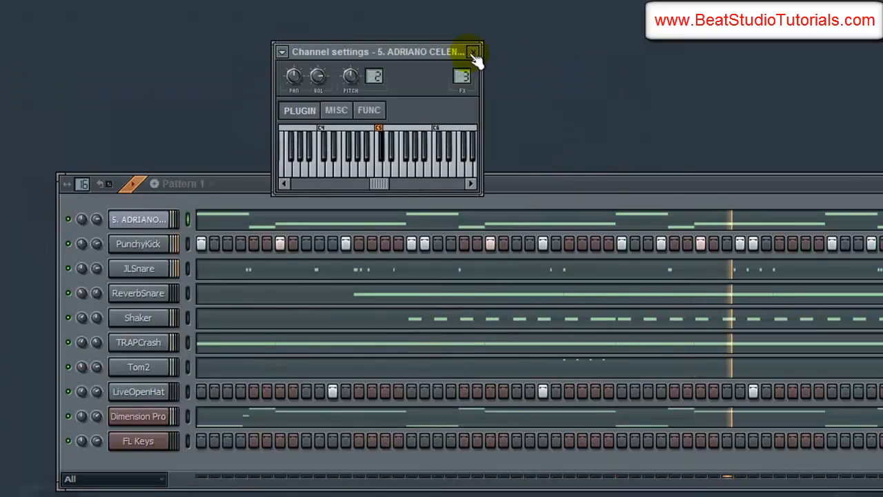
{"action": "left_click", "coordinate": [473, 51]}
{"action": "key", "text": "F9"}
{"action": "left_click", "coordinate": [669, 385]}
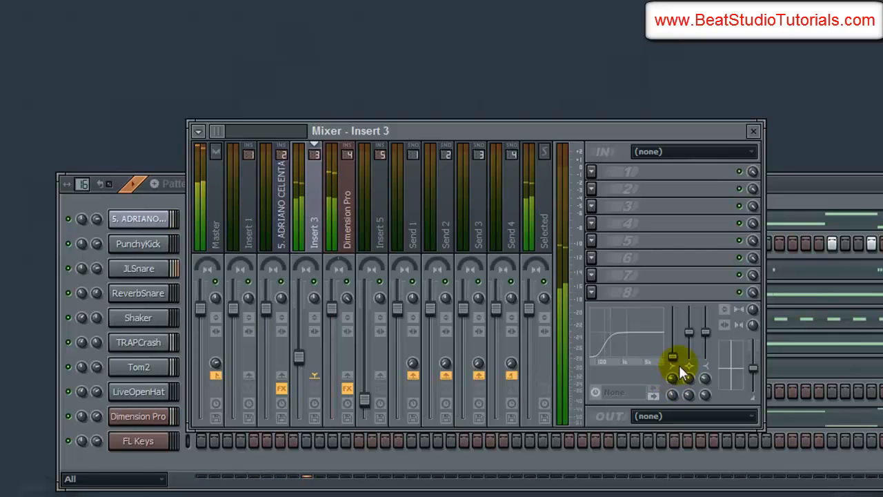
Fine-tune the Dimension Pro channel's volume against the full beat during playback.
{"action": "left_click", "coordinate": [142, 220]}
{"action": "left_click", "coordinate": [98, 418]}
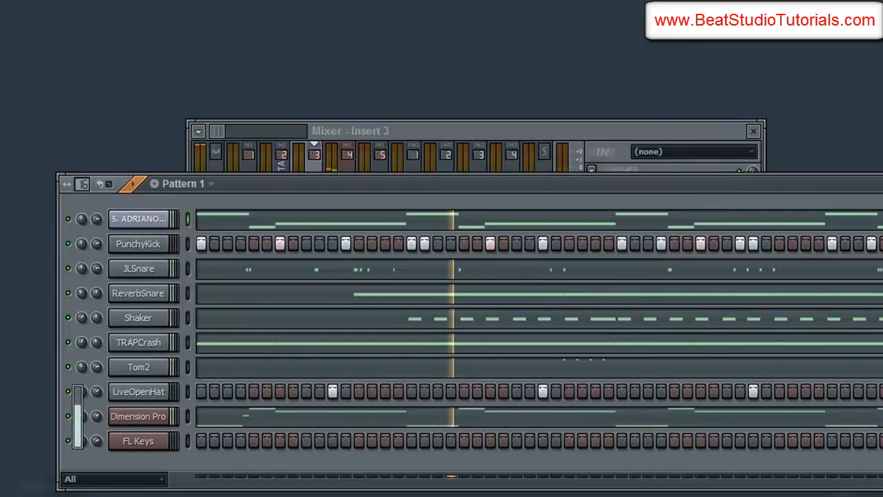
{"action": "left_click", "coordinate": [98, 417]}
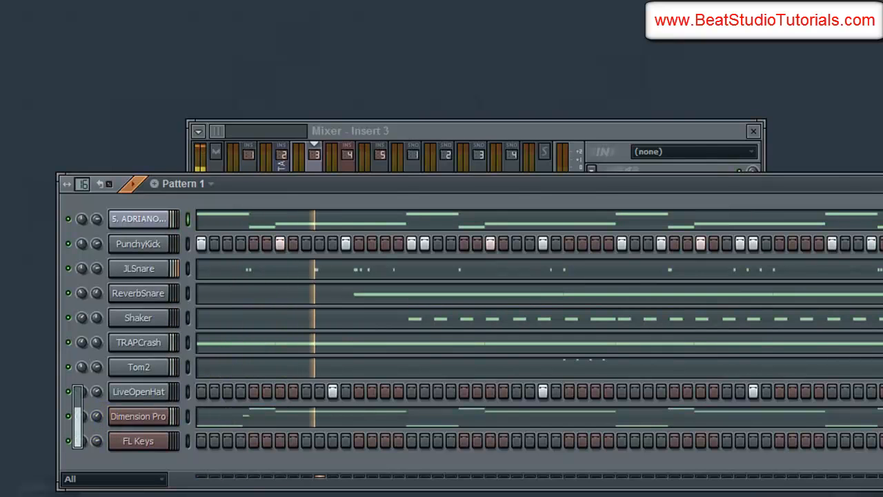
Open the Dimension Pro bass line in the piano roll, stop playback and show note names on the keys and notes.
{"action": "left_click", "coordinate": [234, 416]}
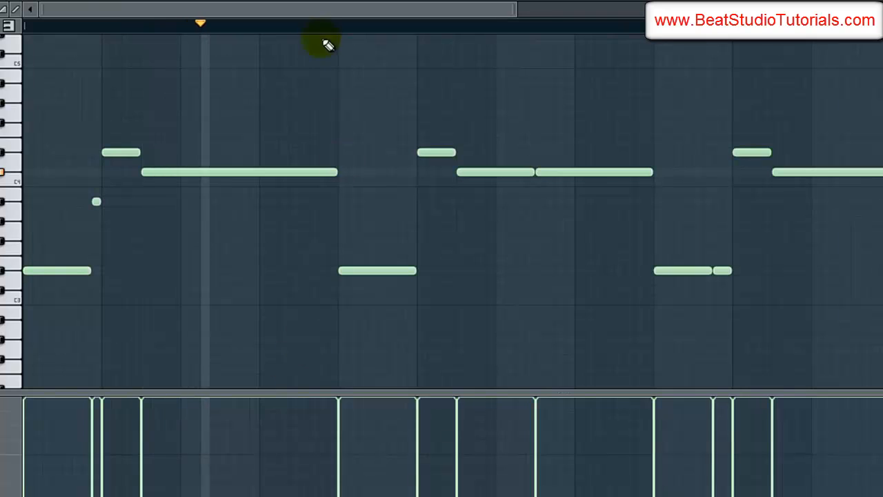
{"action": "key", "text": "space"}
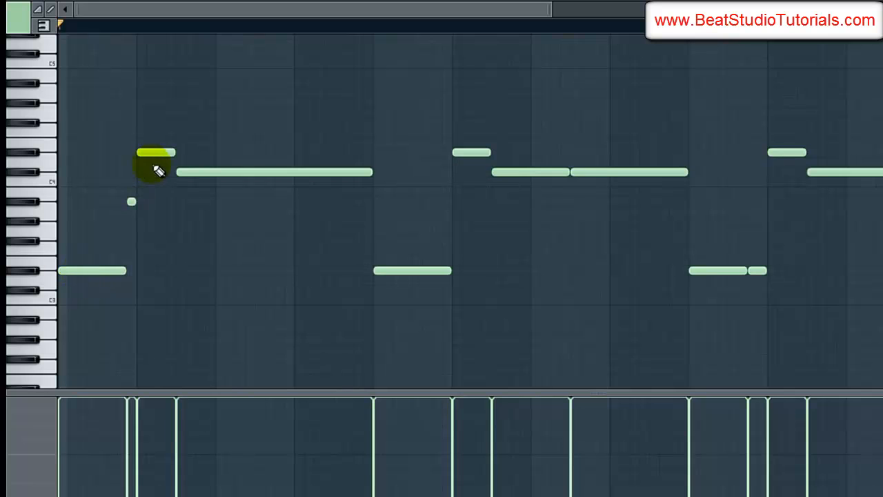
{"action": "left_click", "coordinate": [43, 26]}
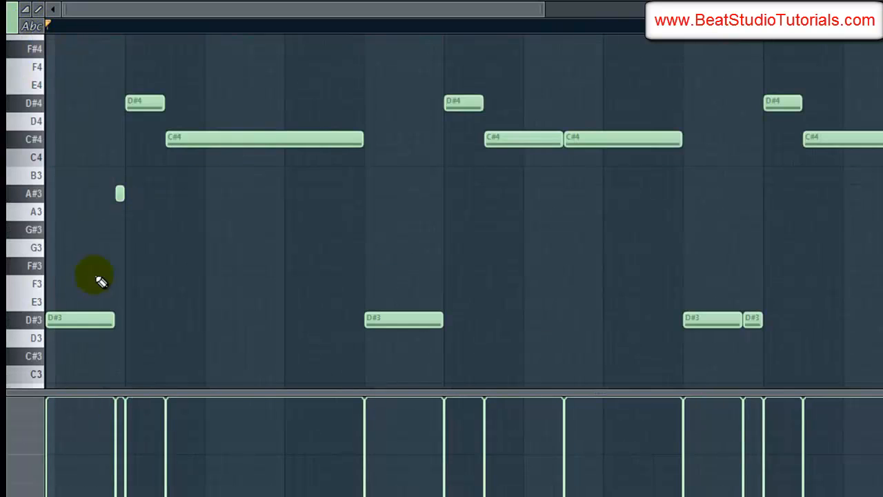
Review the bass line's D#3, A#3, D#4 and C#4 notes one by one in the piano roll.
{"action": "left_click", "coordinate": [149, 108]}
{"action": "left_click", "coordinate": [176, 137]}
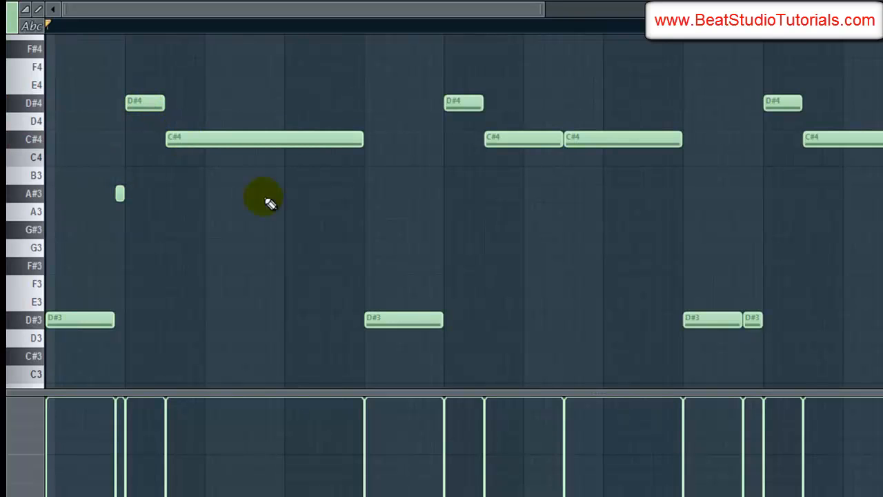
{"action": "left_click", "coordinate": [387, 318]}
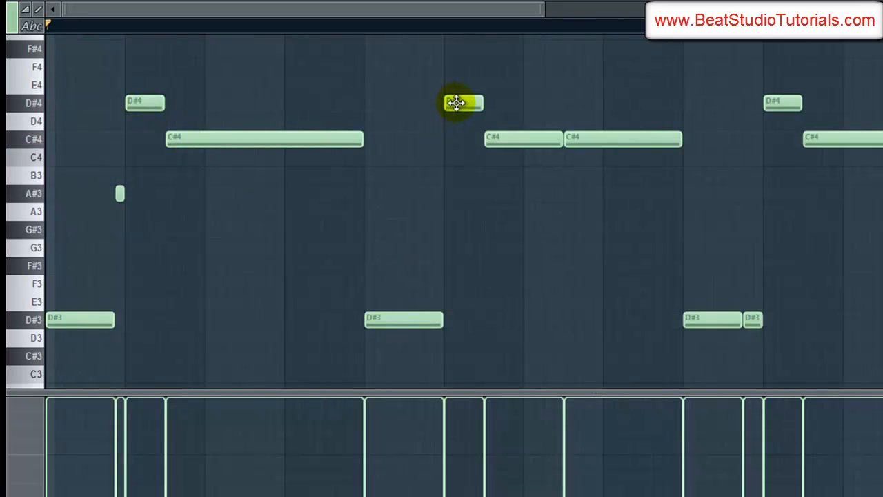
{"action": "left_click", "coordinate": [404, 320]}
{"action": "left_click", "coordinate": [458, 101]}
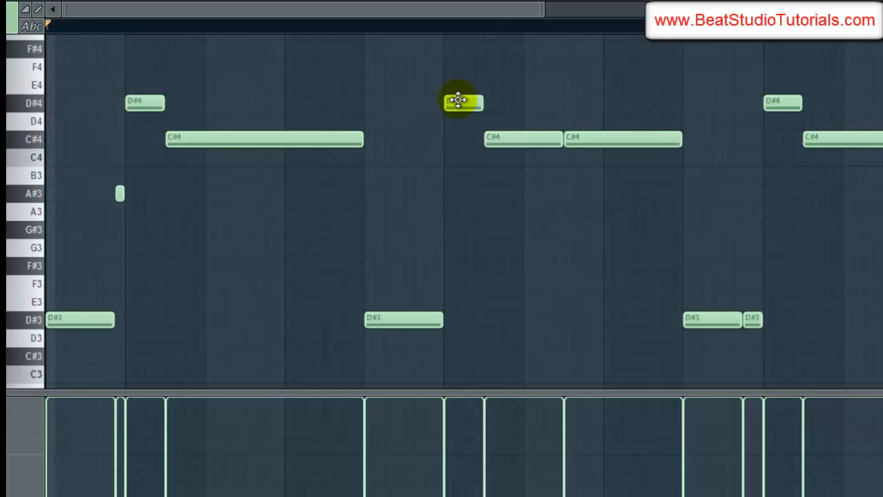
{"action": "left_click", "coordinate": [504, 140]}
{"action": "left_click_drag", "start_coordinate": [410, 13], "coordinate": [360, 10]}
{"action": "left_click", "coordinate": [120, 194]}
{"action": "left_click", "coordinate": [119, 198]}
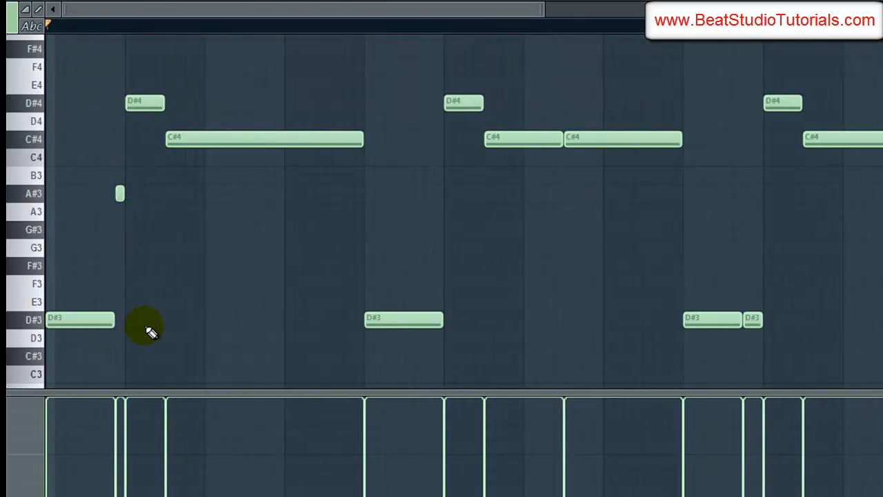
Close the piano roll and mixer, and delete the unused FL Keys channel.
{"action": "key", "text": "F7"}
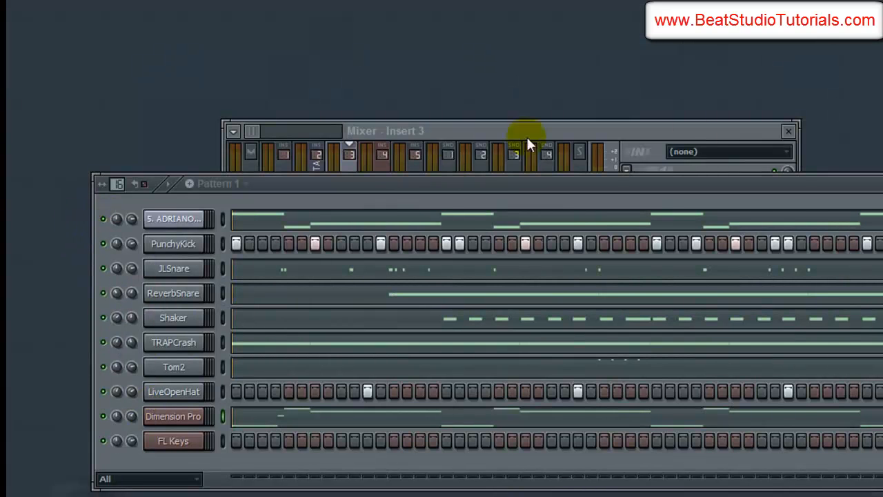
{"action": "left_click", "coordinate": [786, 131]}
{"action": "left_click", "coordinate": [790, 131]}
{"action": "right_click", "coordinate": [171, 442]}
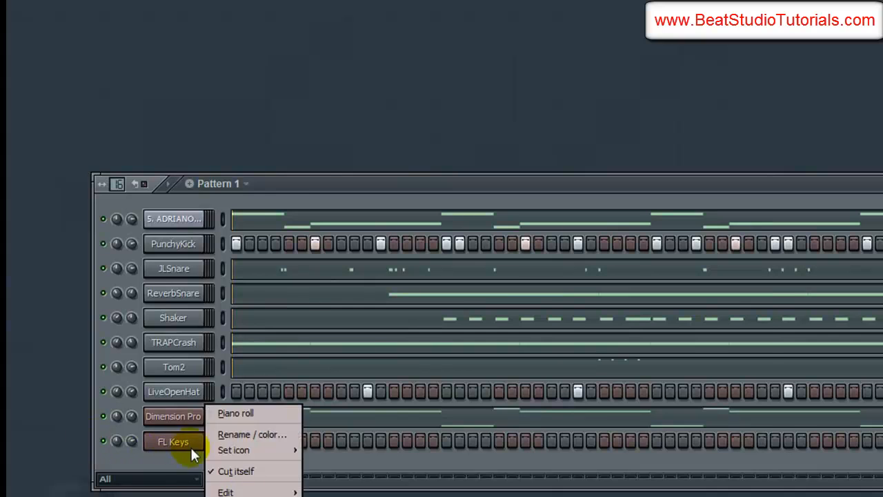
{"action": "left_click", "coordinate": [234, 496]}
{"action": "left_click", "coordinate": [681, 343]}
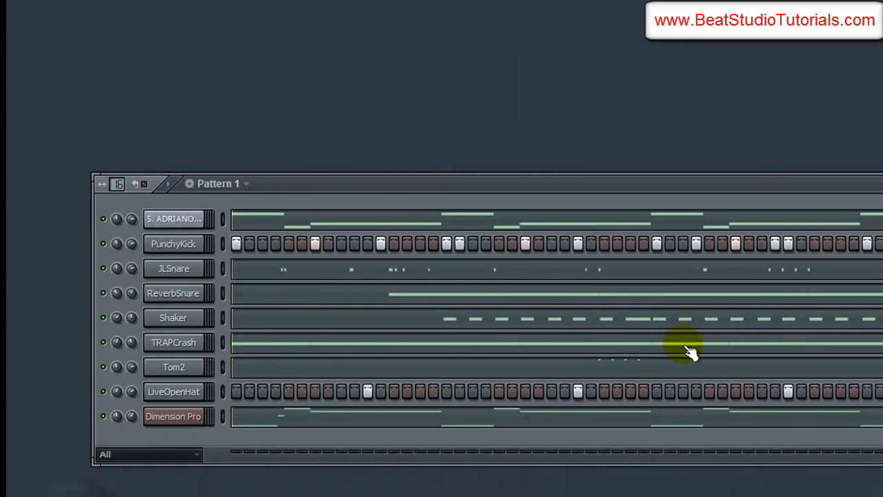